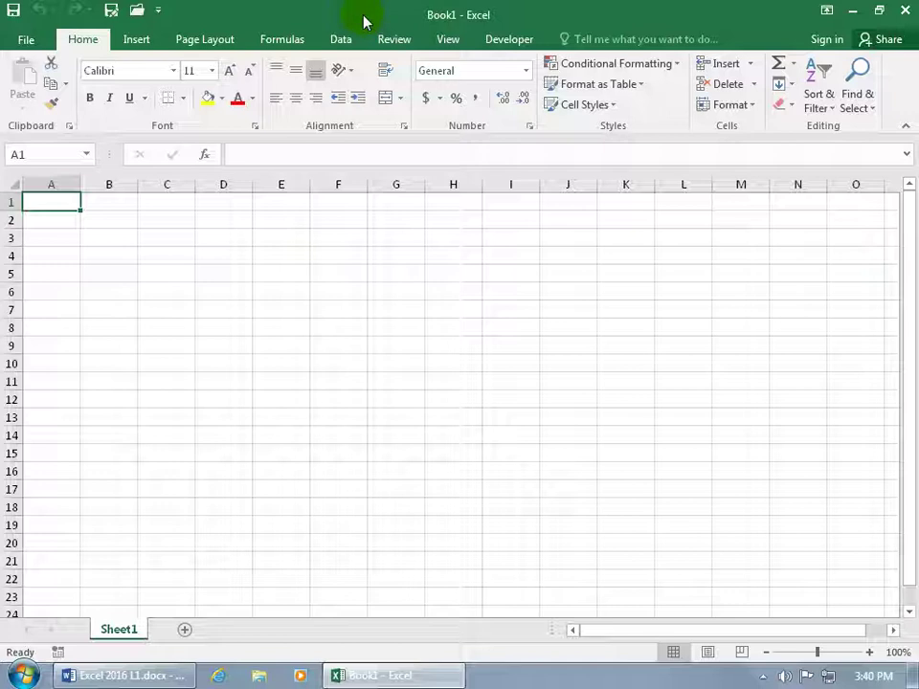
Step: Change the Office theme to White in the general options and apply it
click(26, 40)
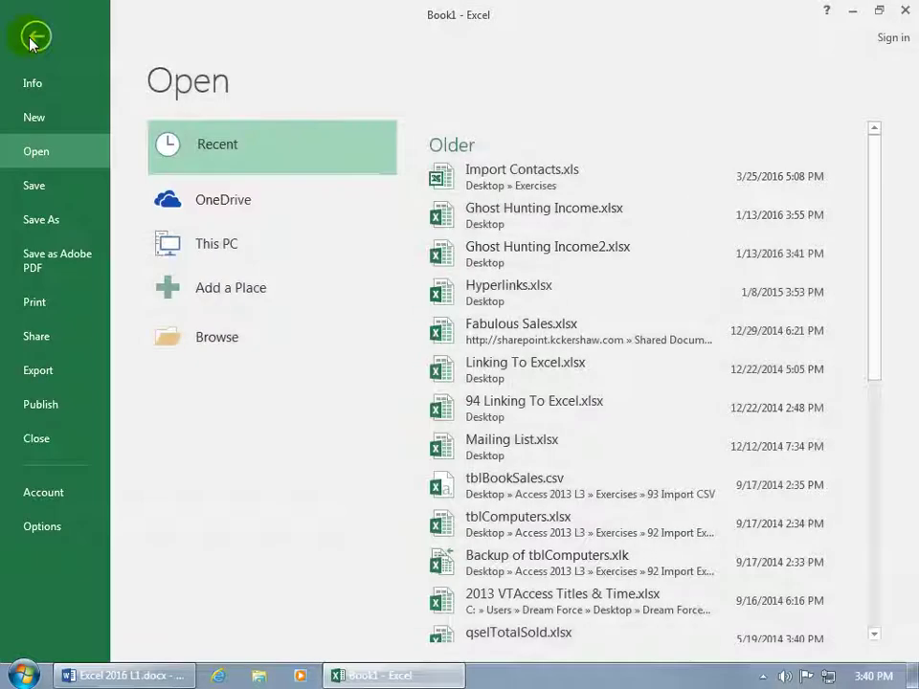
click(36, 527)
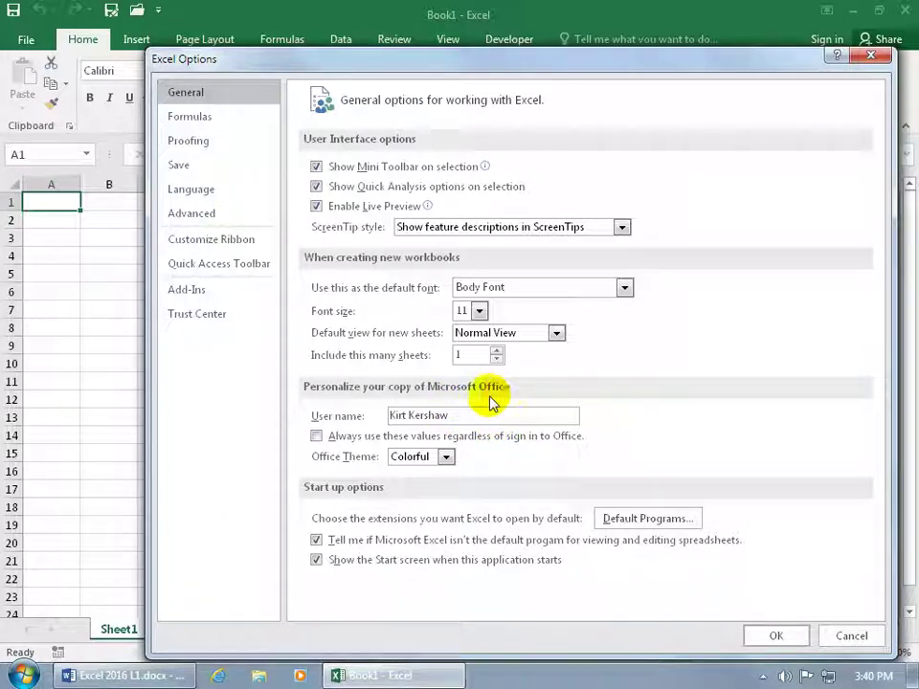
click(446, 457)
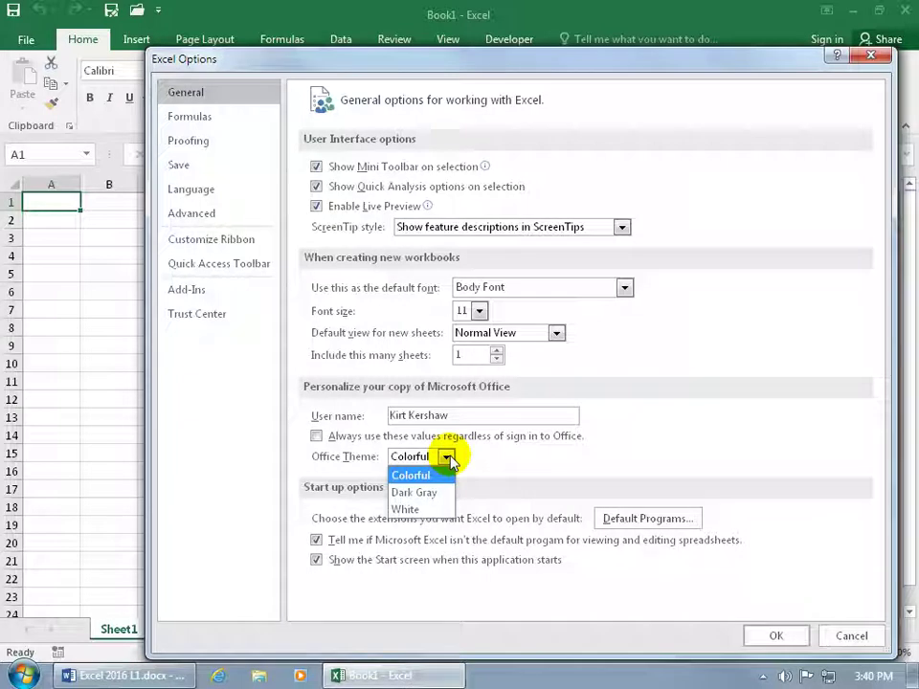
click(414, 510)
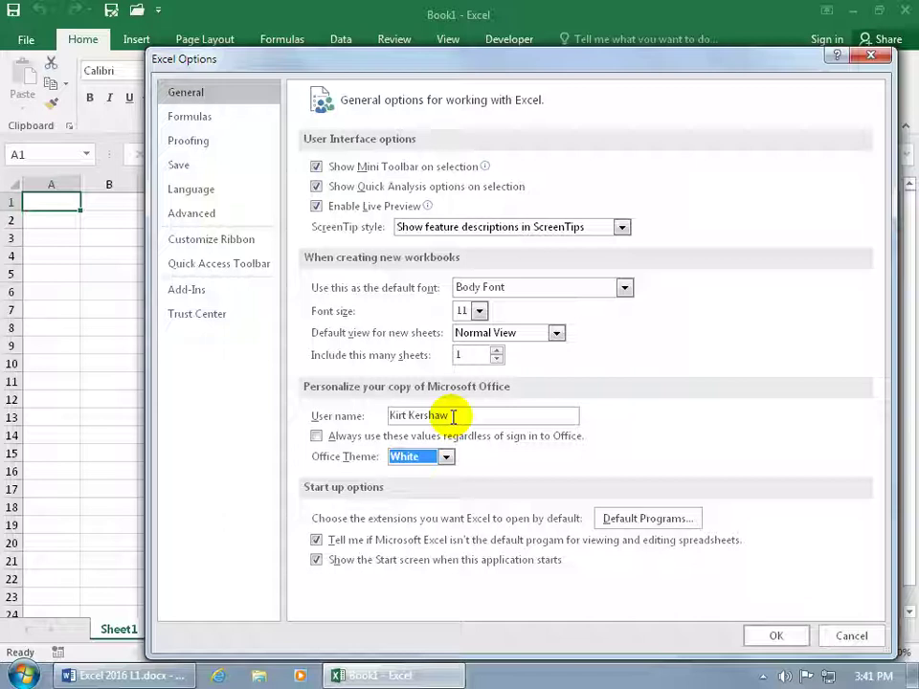
click(777, 635)
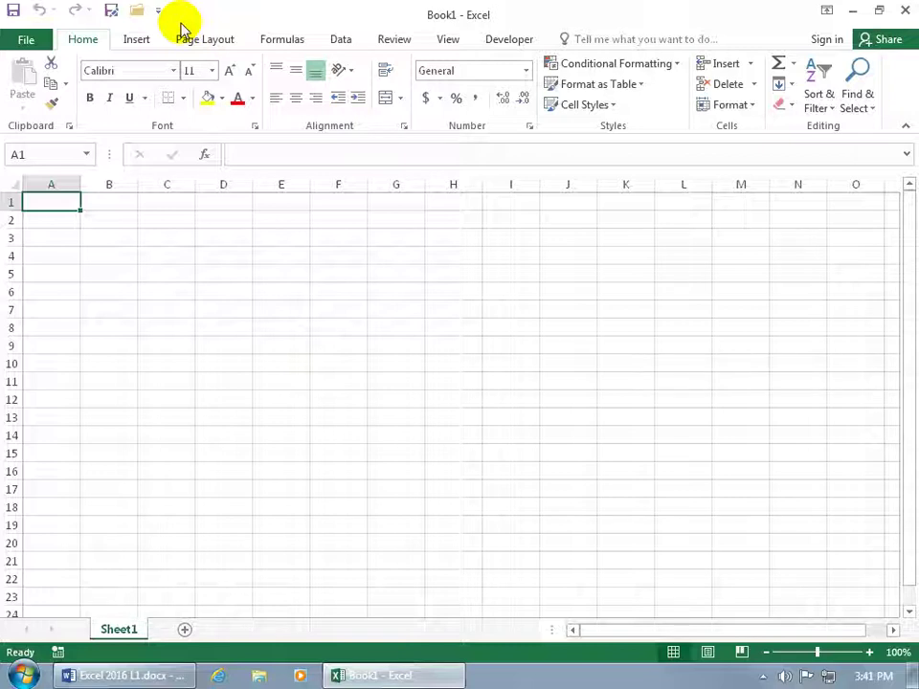
Step: Start a new Word window, set its Office theme to Colorful in the general options, and close Word
right_click(138, 680)
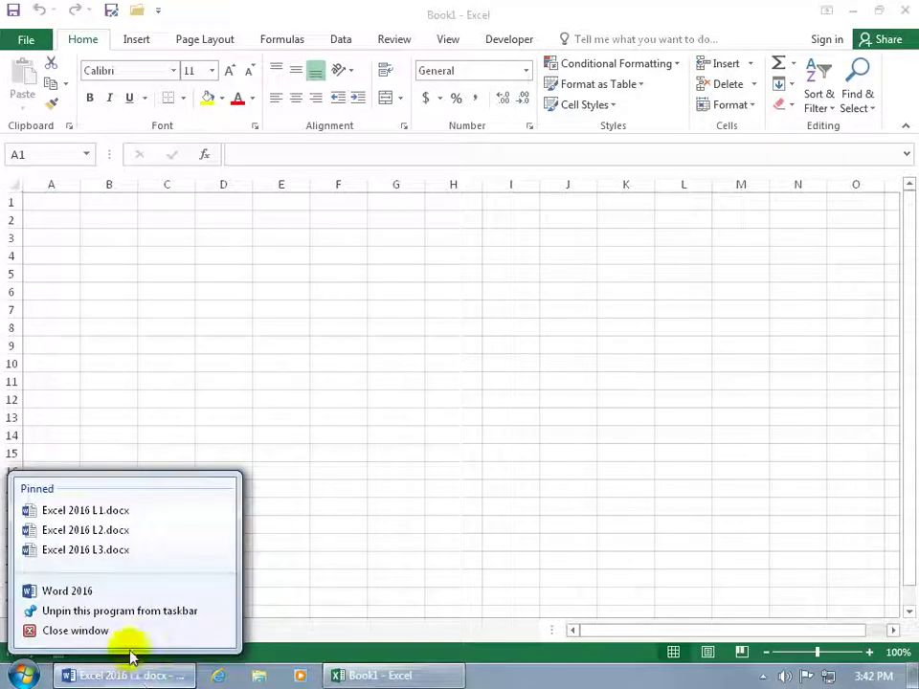
click(117, 594)
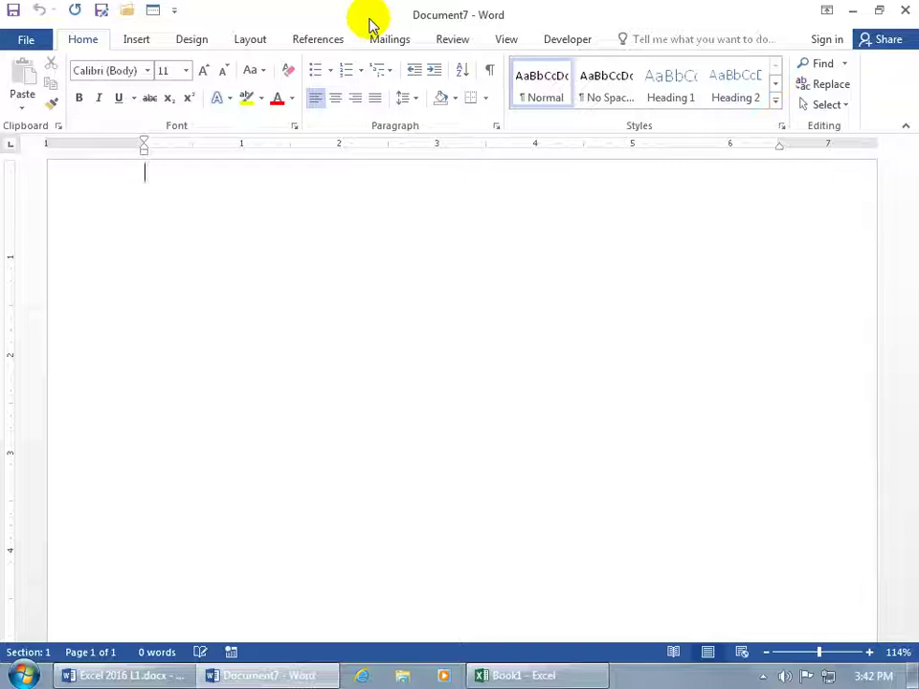
click(26, 39)
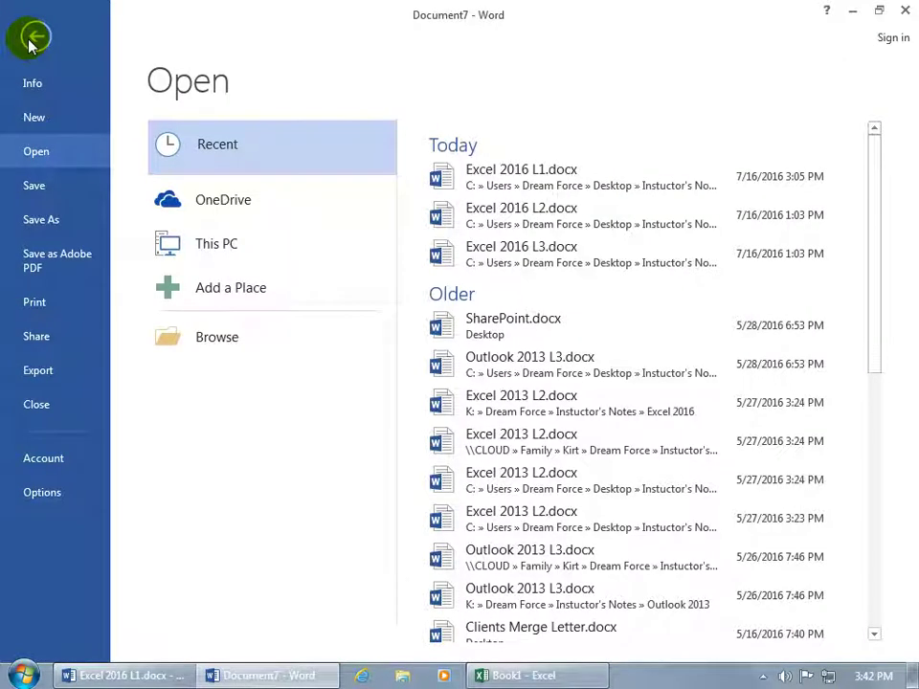
click(42, 492)
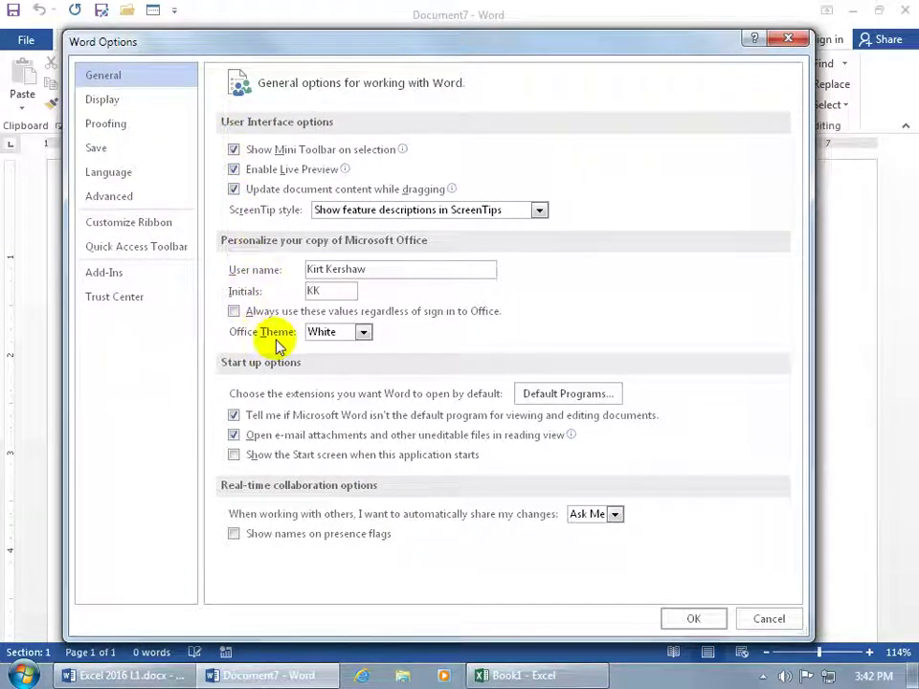
click(363, 332)
click(359, 352)
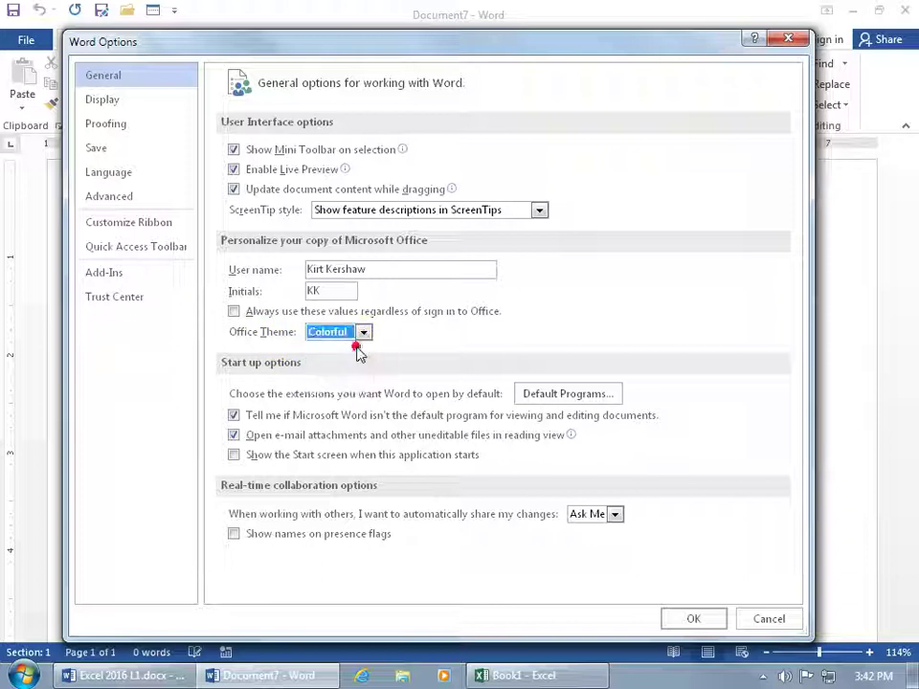
click(693, 620)
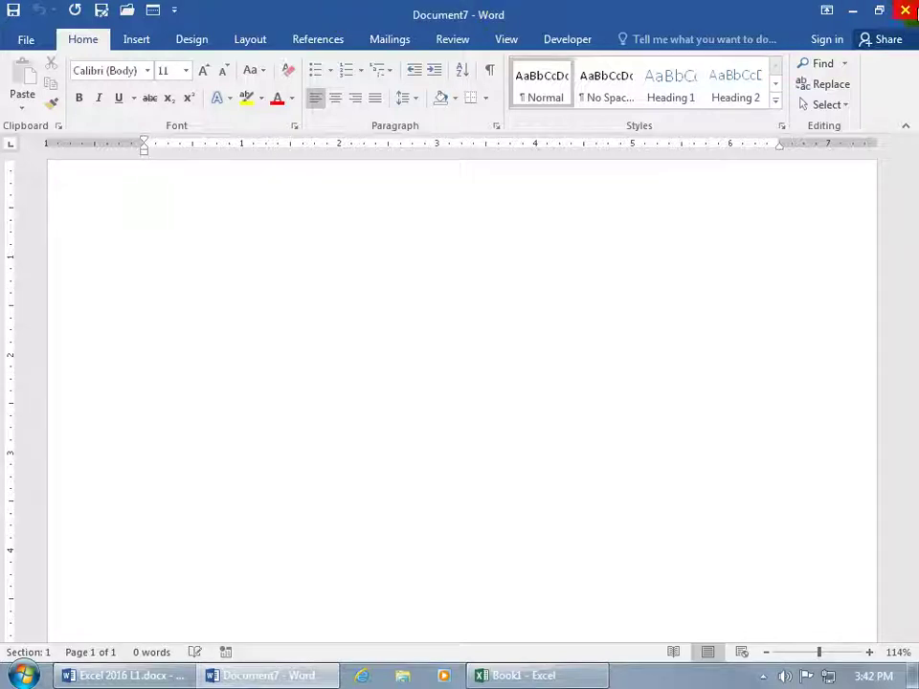
click(904, 11)
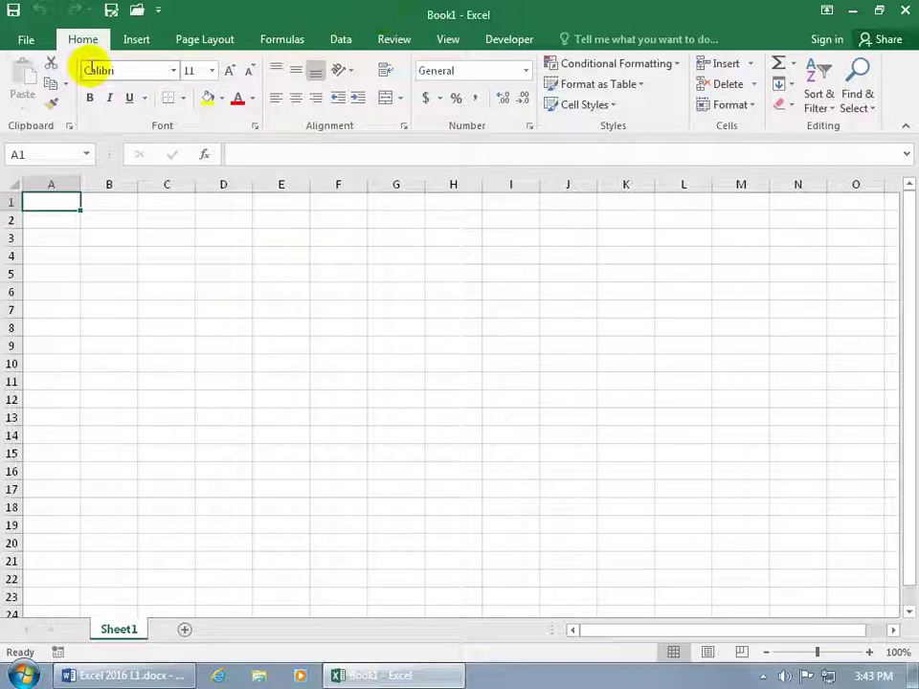
Step: Start saving the workbook, check the default save folder, browse to the Exercises folder on the Desktop, and cancel
click(14, 12)
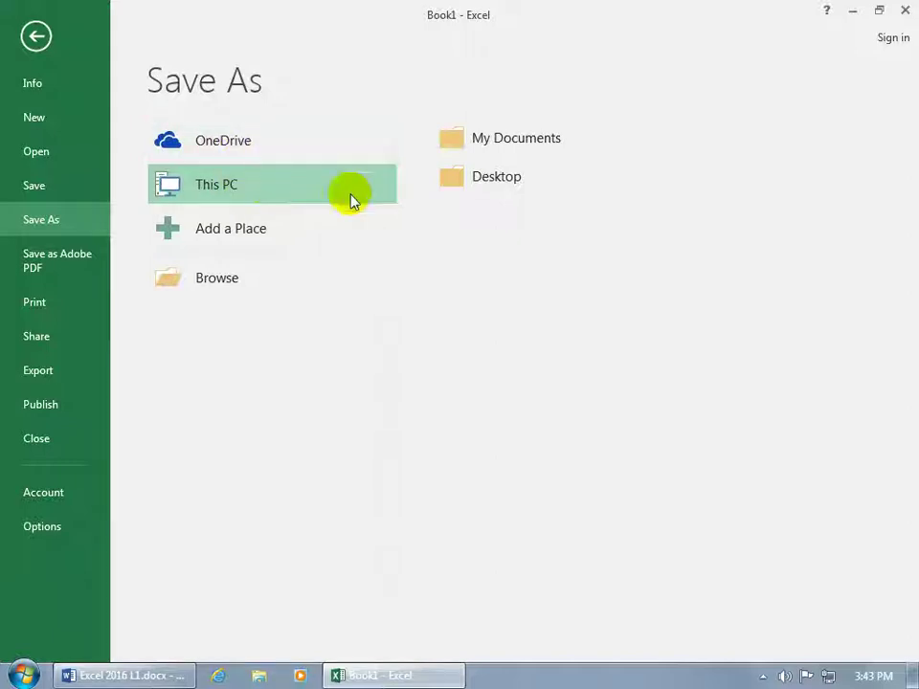
click(226, 288)
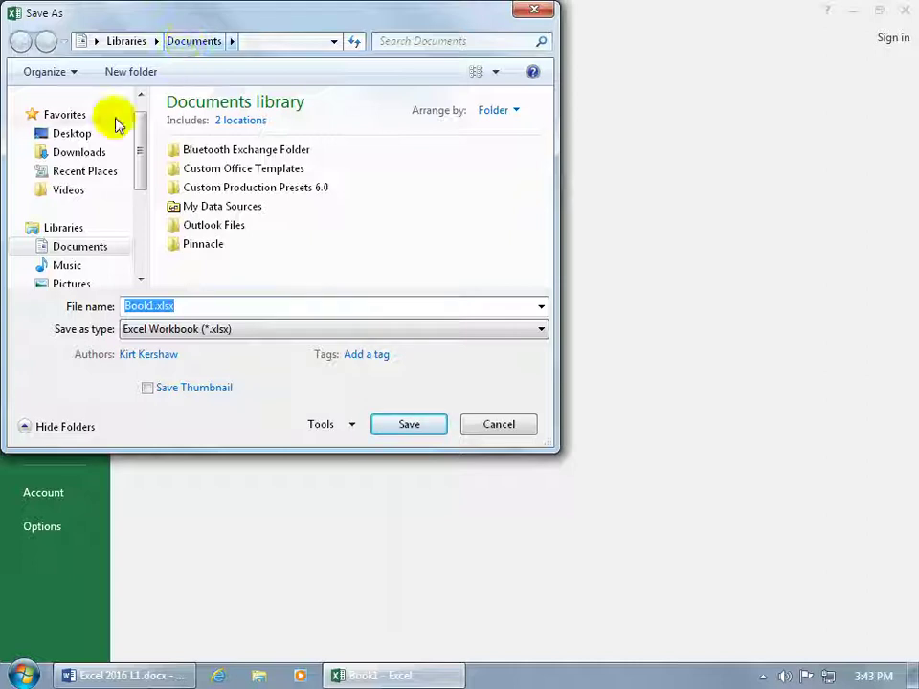
click(75, 134)
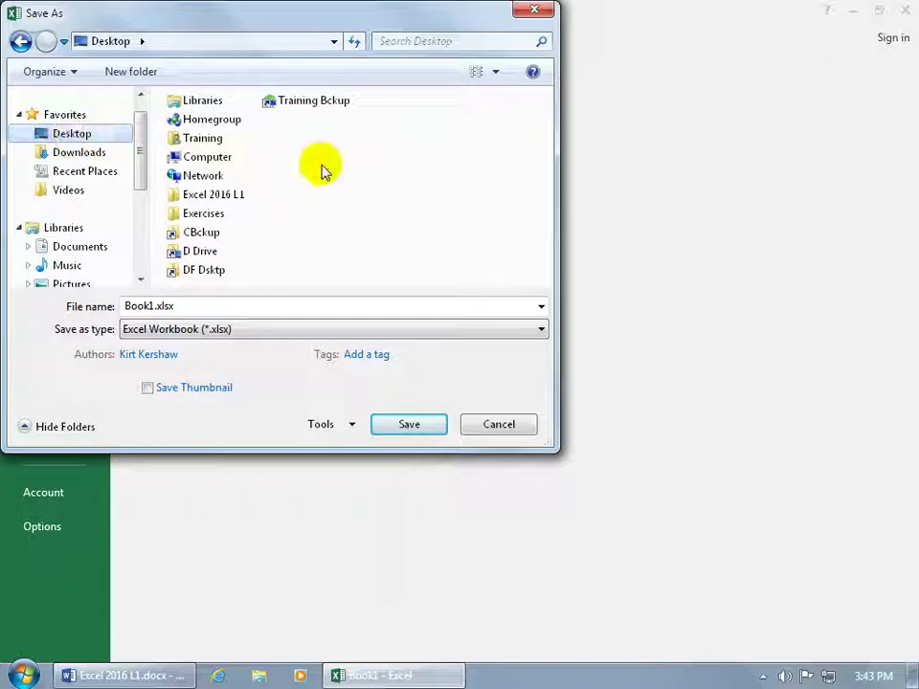
double_click(213, 216)
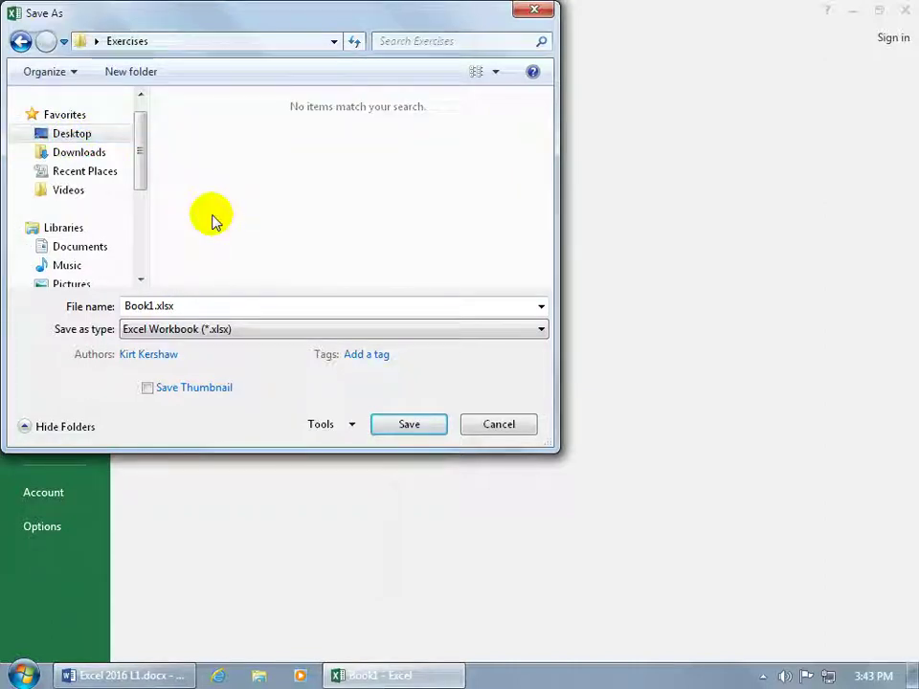
click(486, 429)
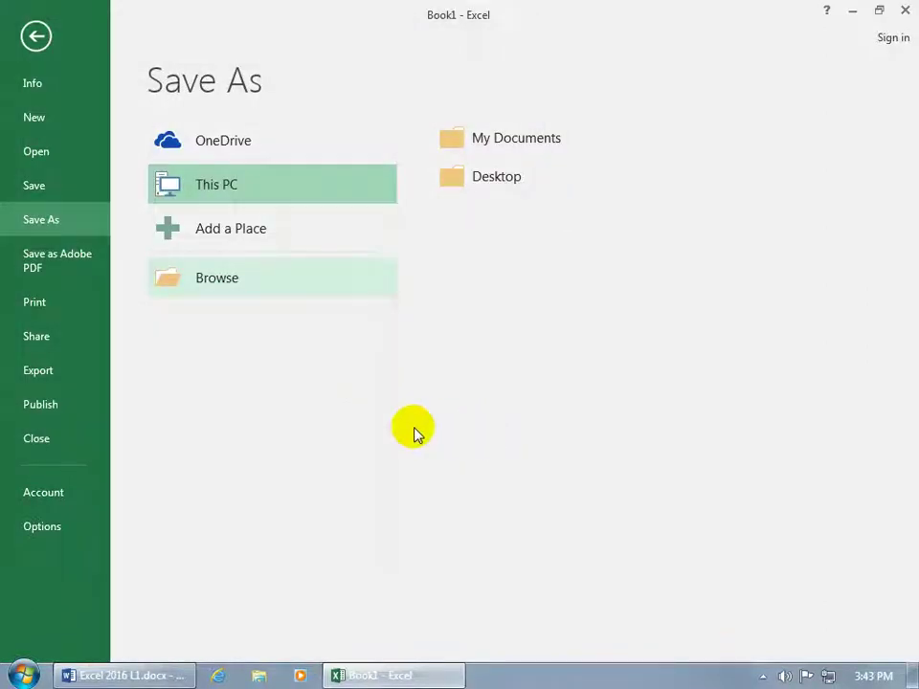
Step: Try to set the default local file location to C:\Users\Training\Desktop\Spiffy\Sales in the save options
click(58, 528)
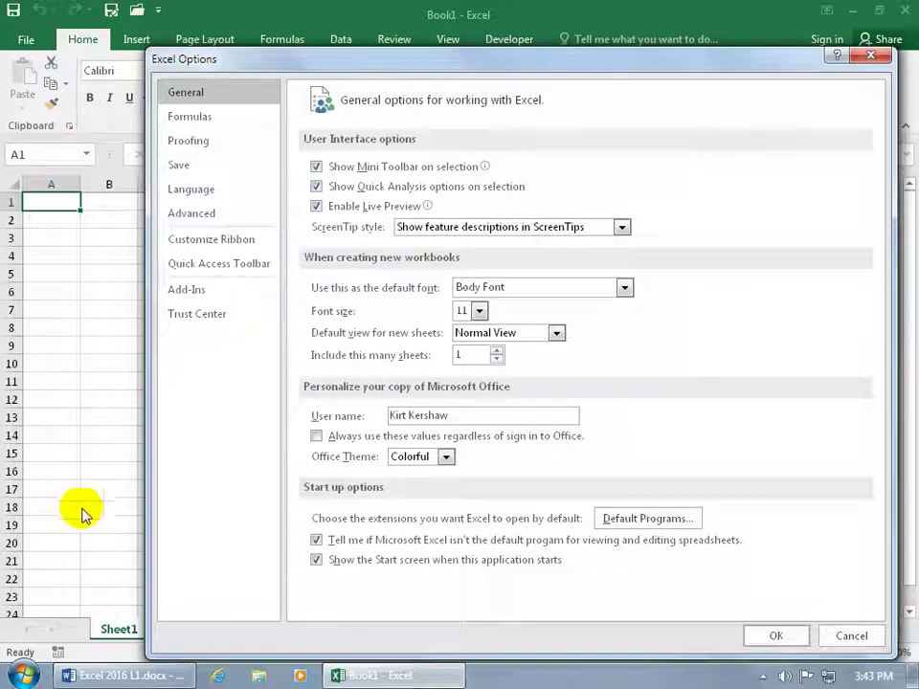
click(182, 165)
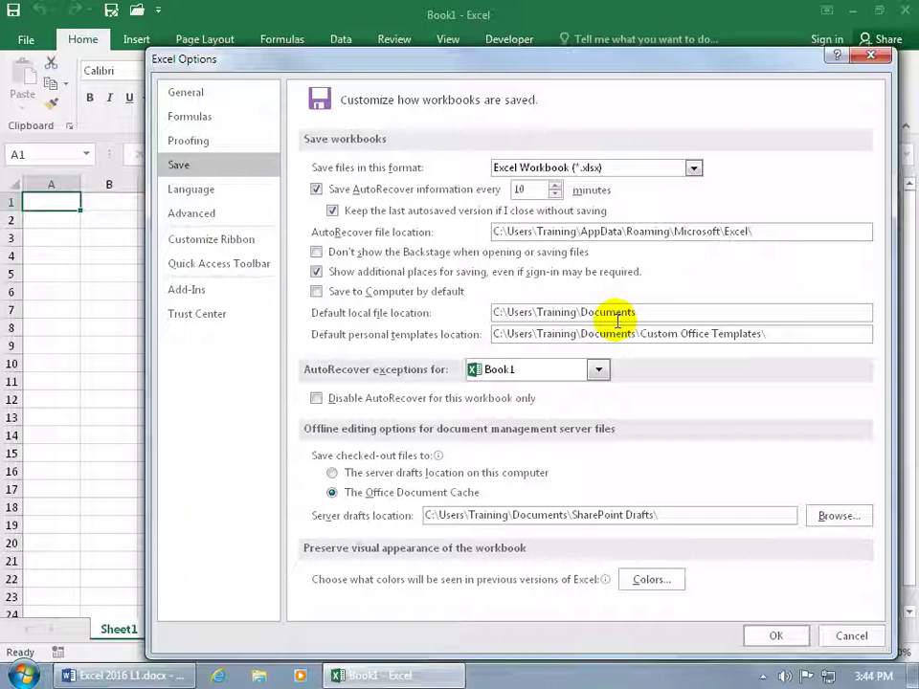
drag(637, 312, 581, 312)
key(BackSpace)
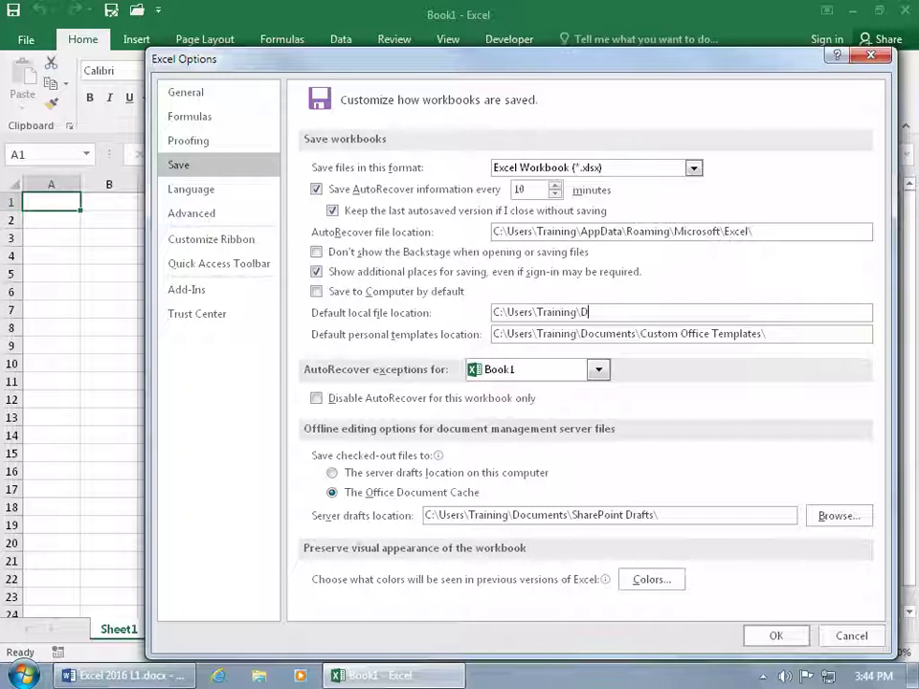
text(e)
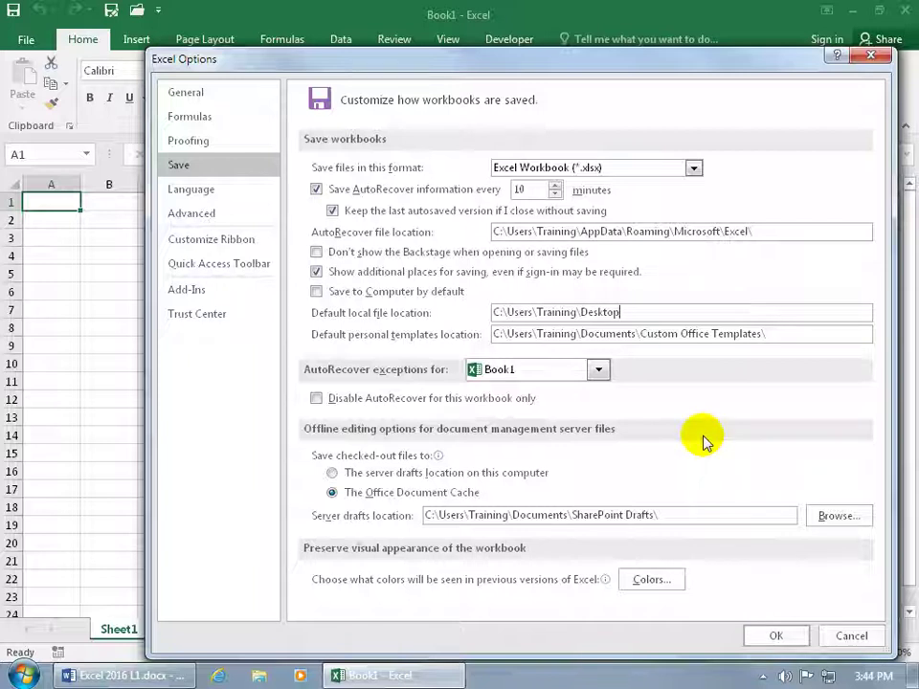
text(sktop\Spiffy\Sales)
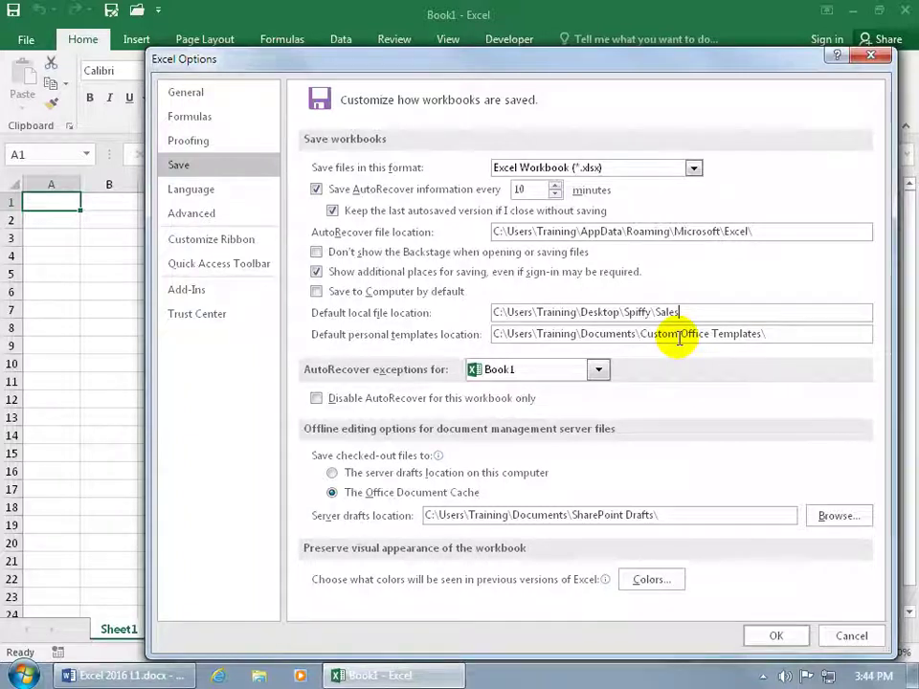
click(771, 636)
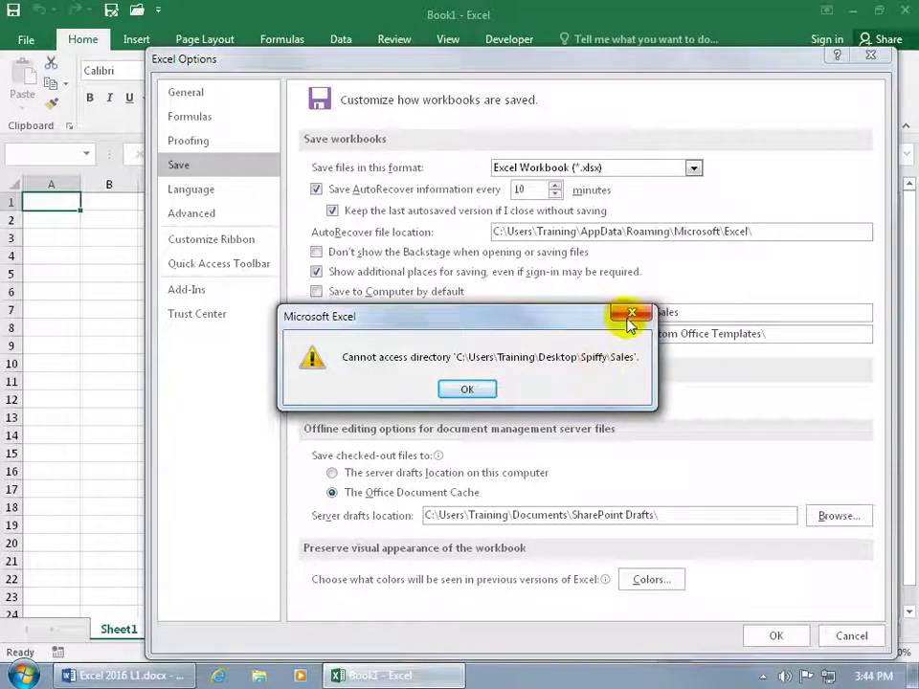
click(468, 390)
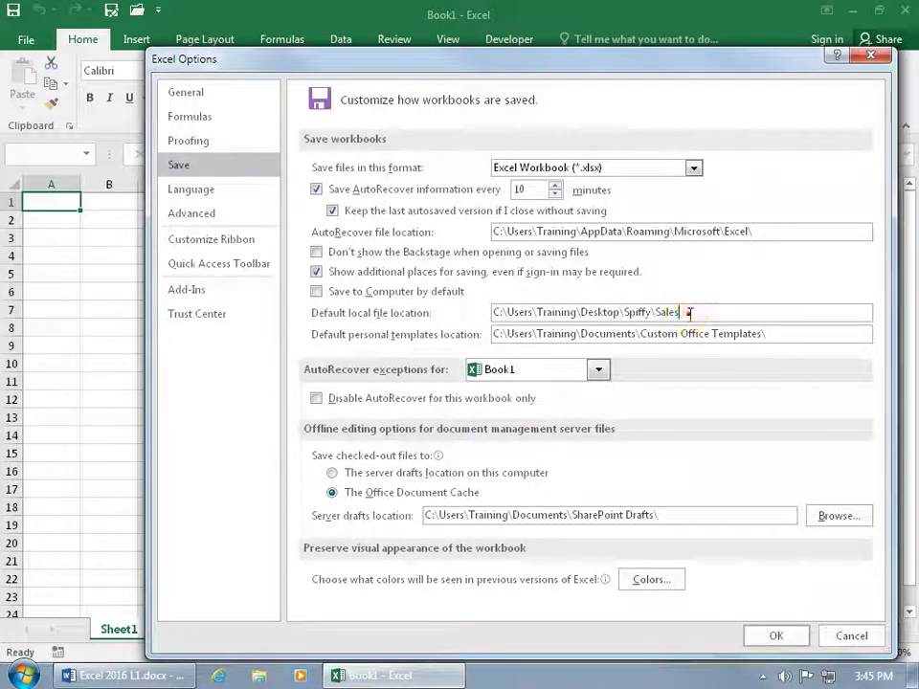
Step: Shorten the default local file location to C:\Users\Training\Desktop and apply the options
key(BackSpace)
key(BackSpace)
key(BackSpace)
key(BackSpace)
key(BackSpace)
key(BackSpace)
key(BackSpace)
key(BackSpace)
key(BackSpace)
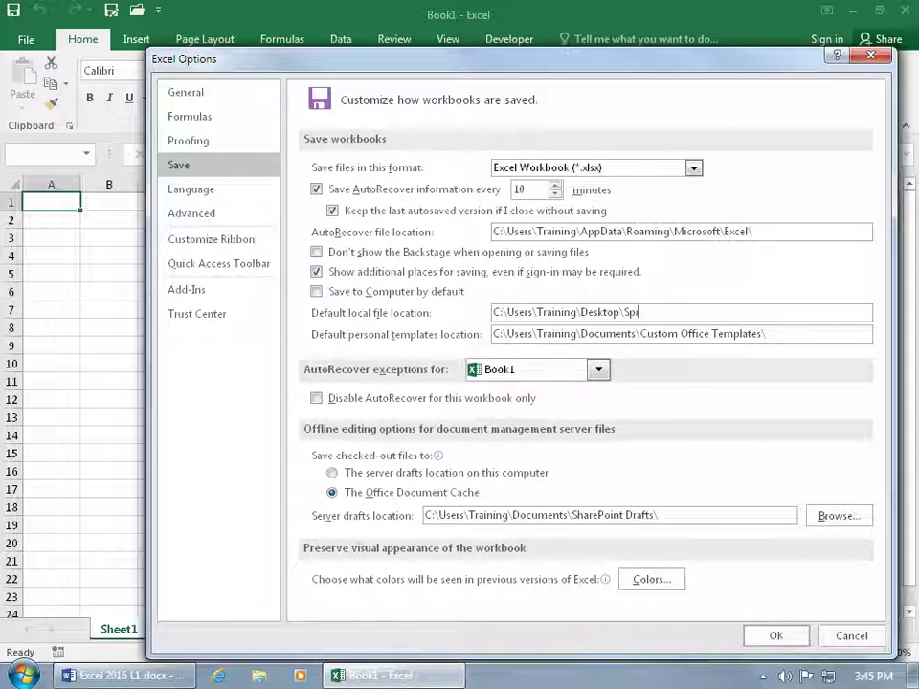
key(BackSpace)
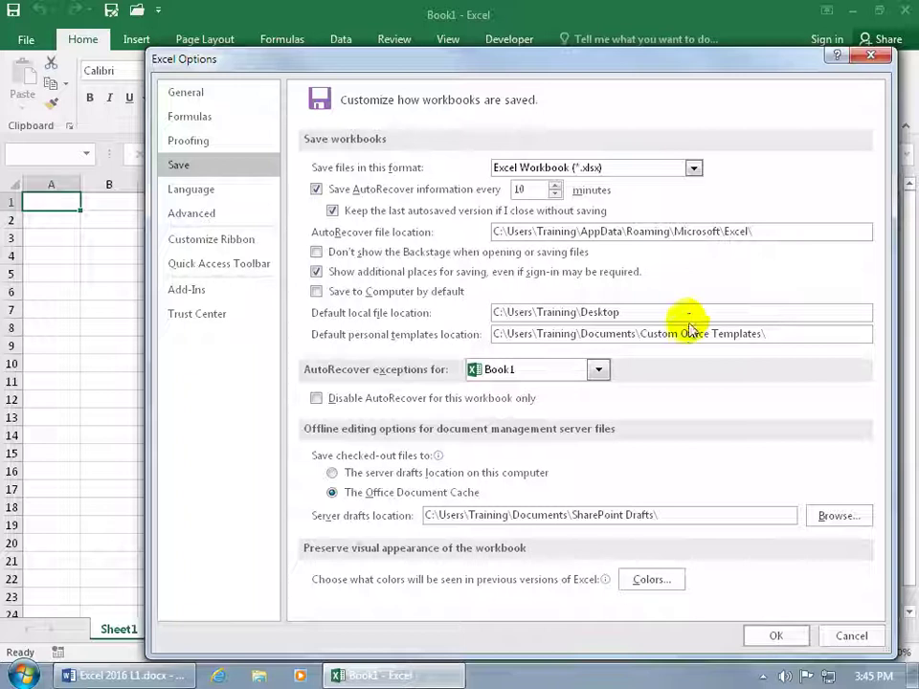
click(774, 636)
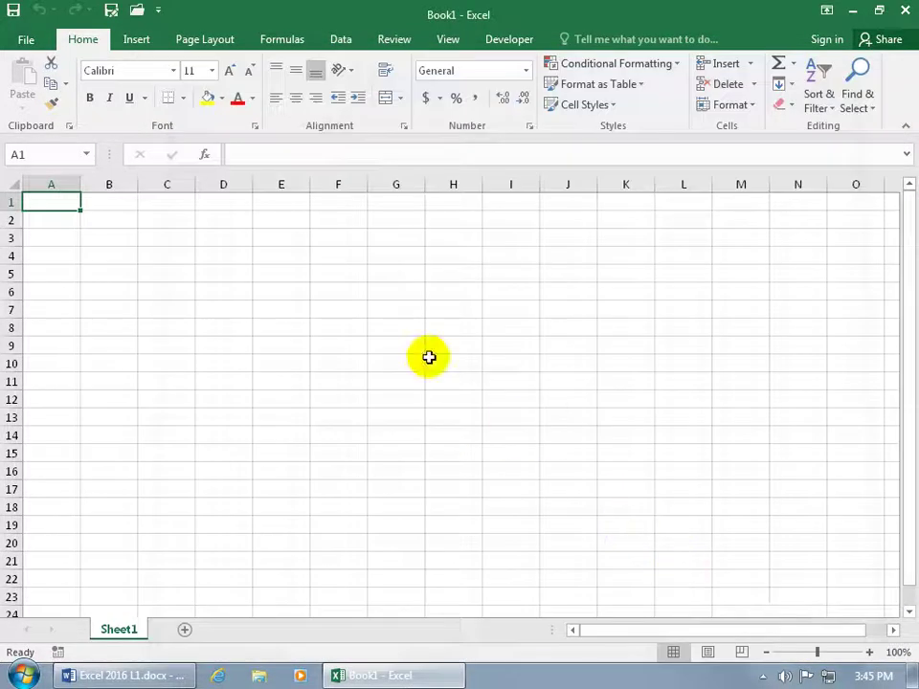
Step: Browse for a save location for the workbook twice to check which default folder is offered, cancelling each time
click(14, 11)
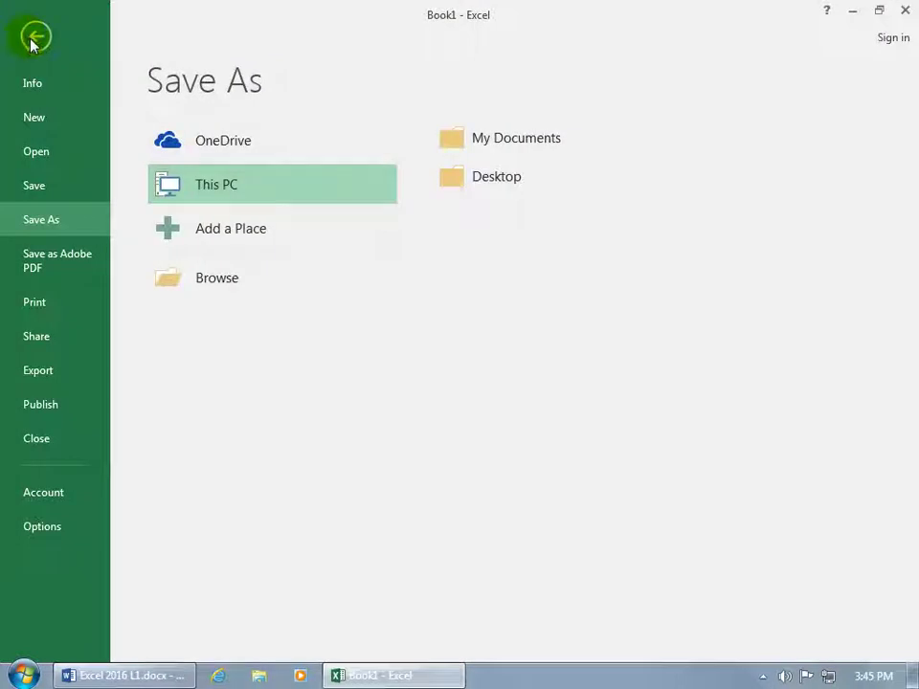
click(206, 278)
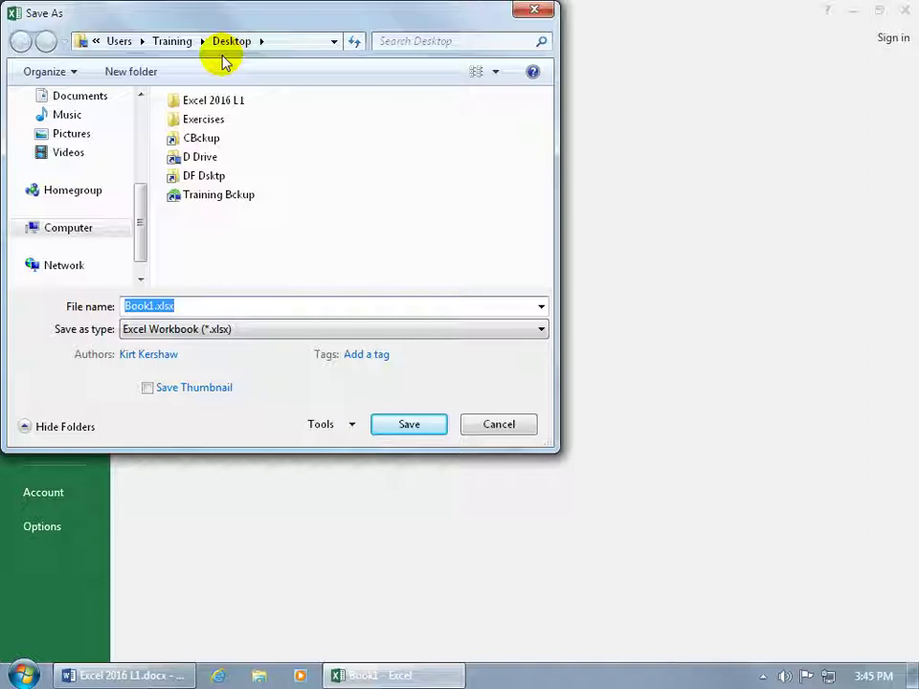
click(536, 11)
click(37, 36)
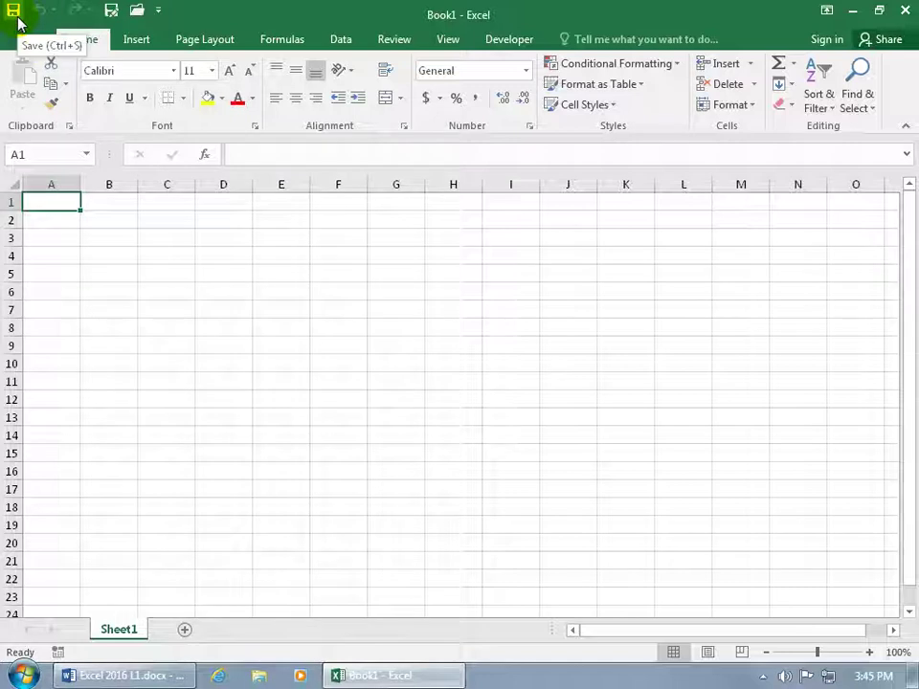
click(15, 18)
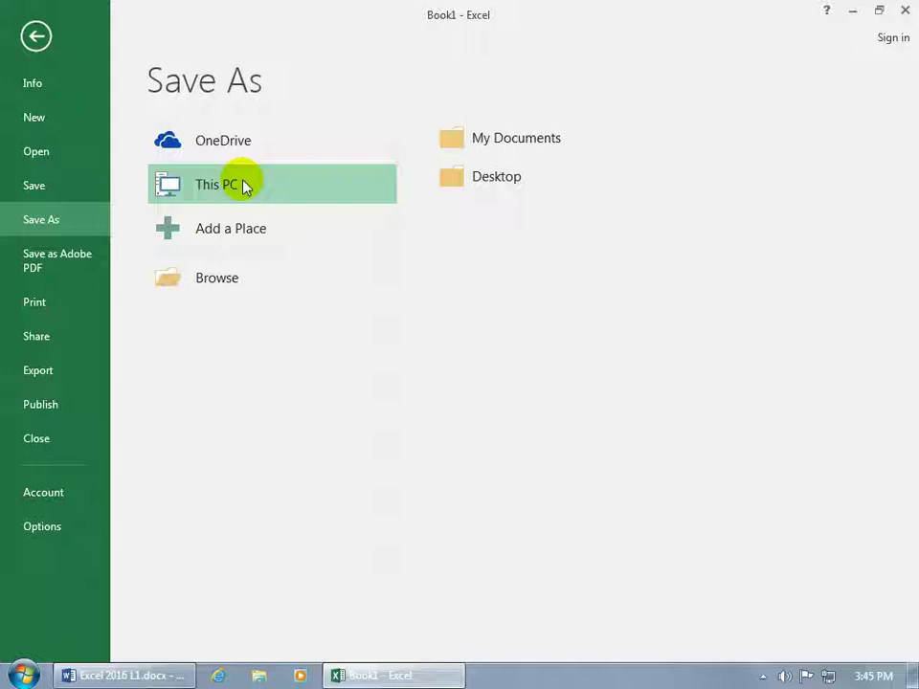
click(234, 280)
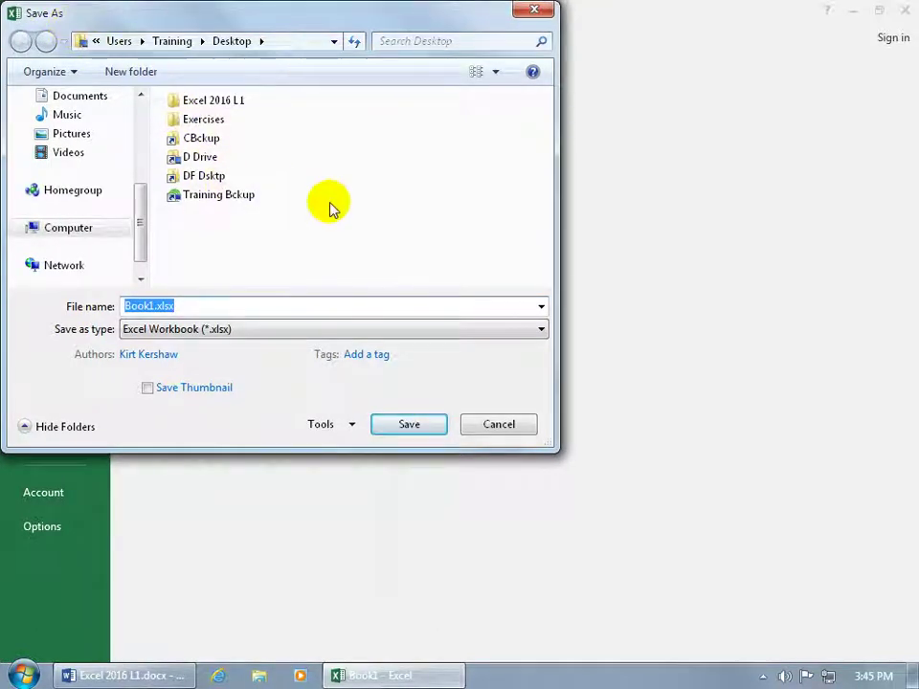
click(538, 12)
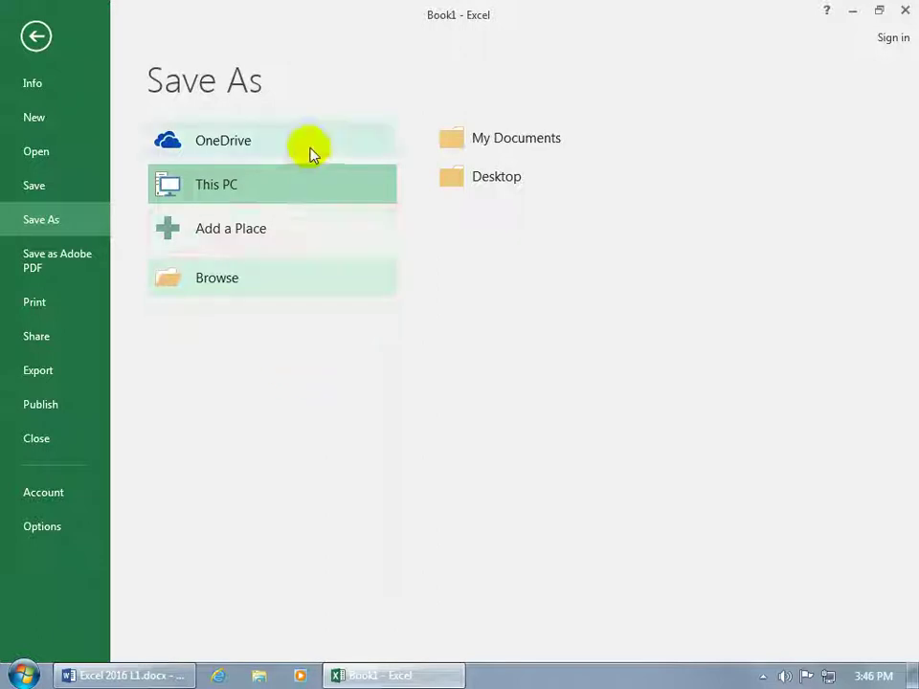
Step: Enable "Don't show the Backstage when opening or saving files" in the save options, and check it by starting and cancelling a save
click(53, 530)
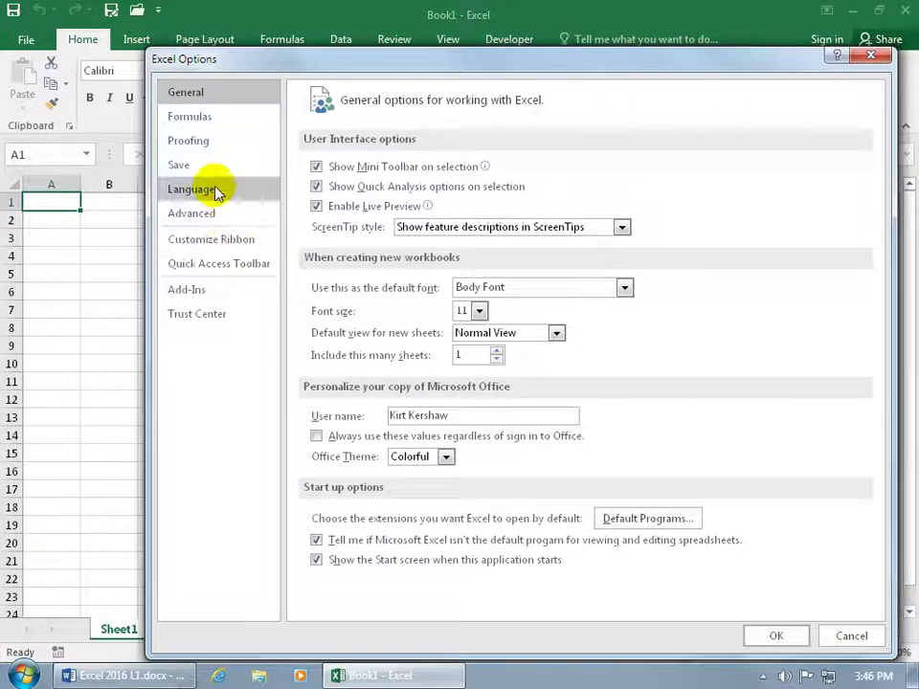
click(206, 171)
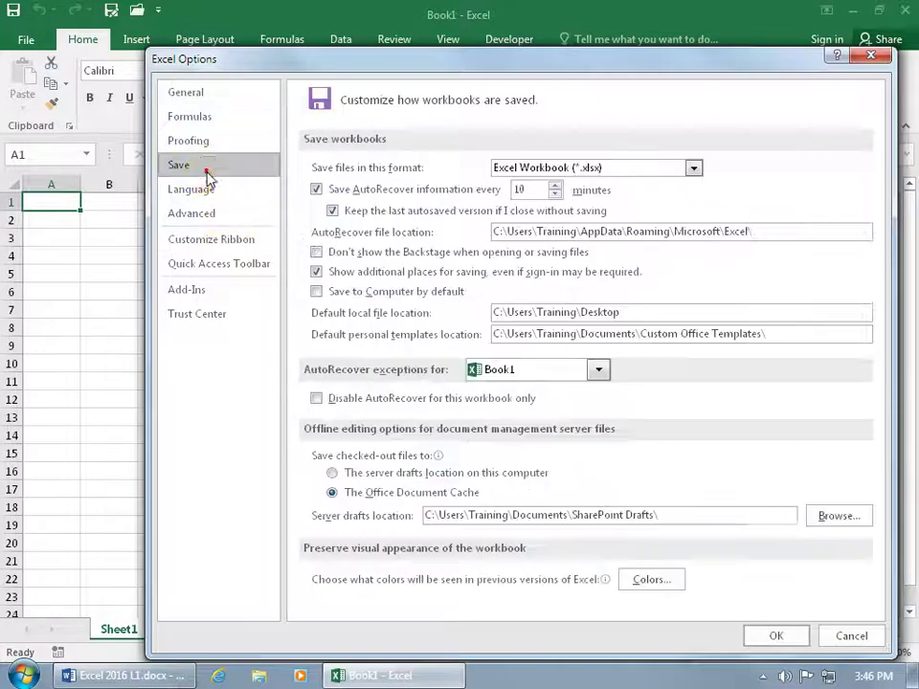
click(316, 252)
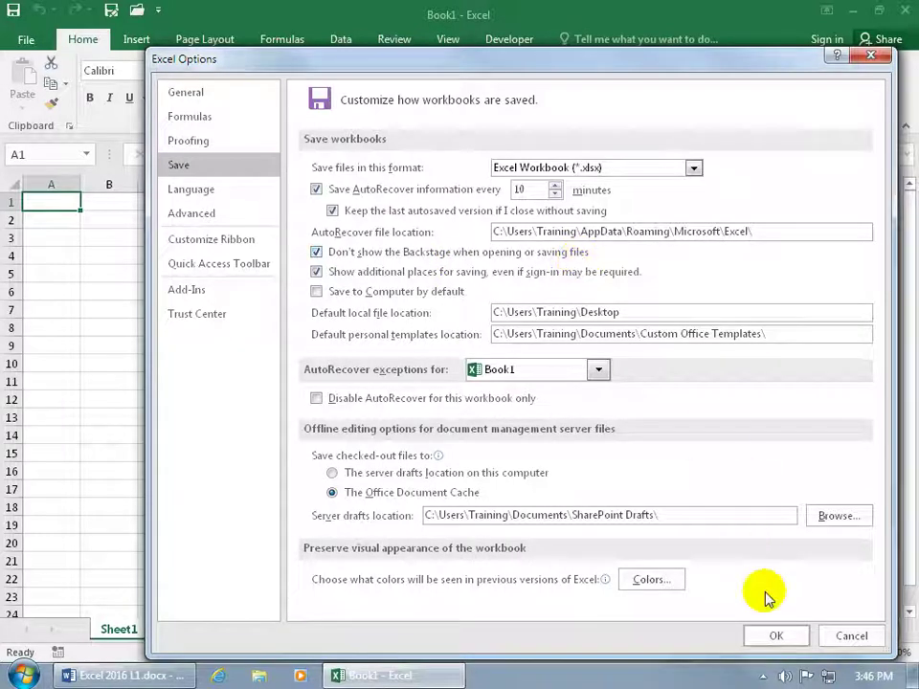
click(776, 634)
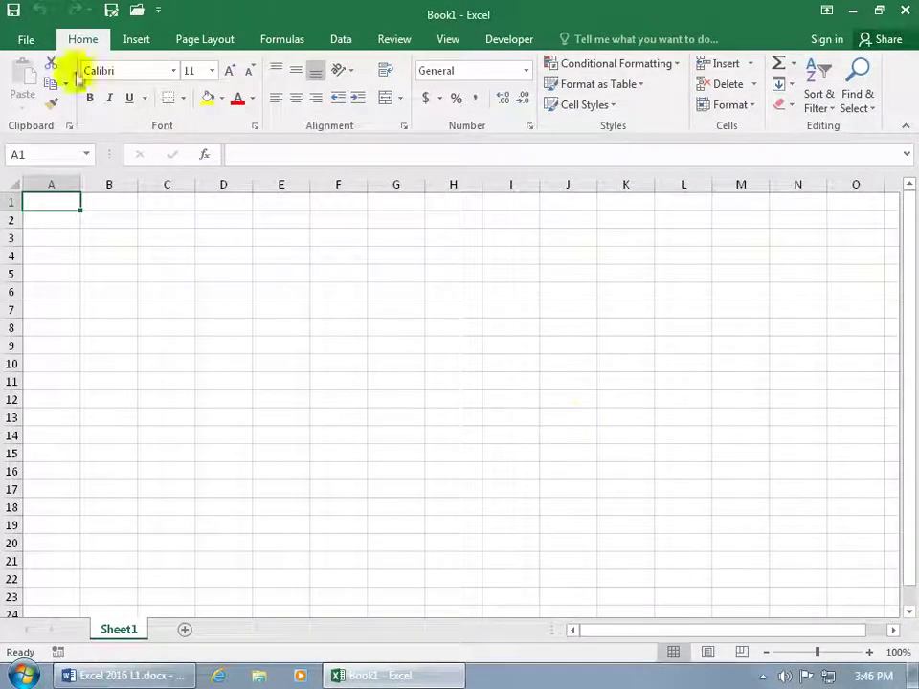
click(13, 11)
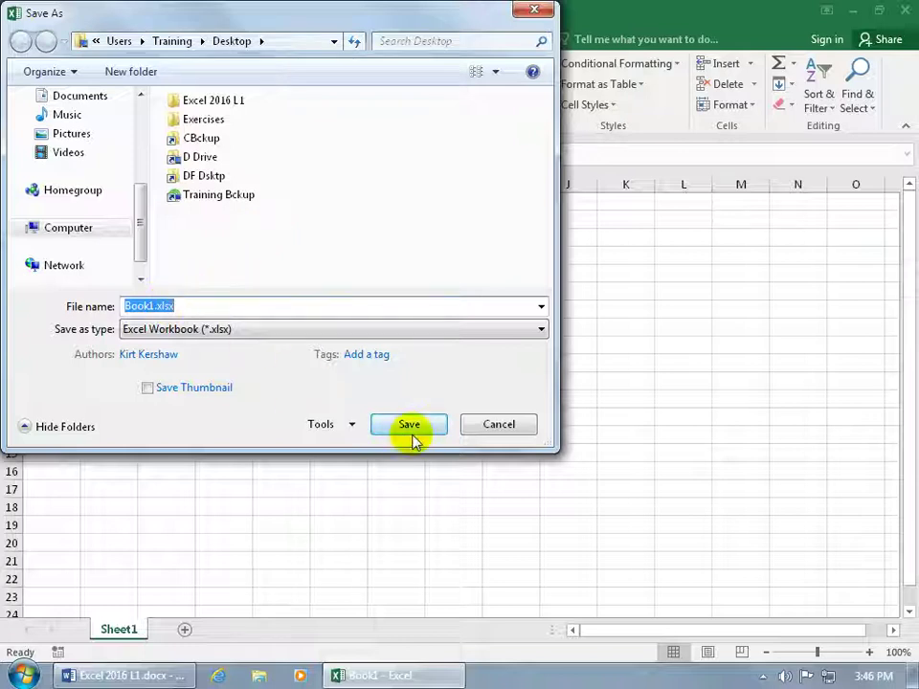
click(522, 427)
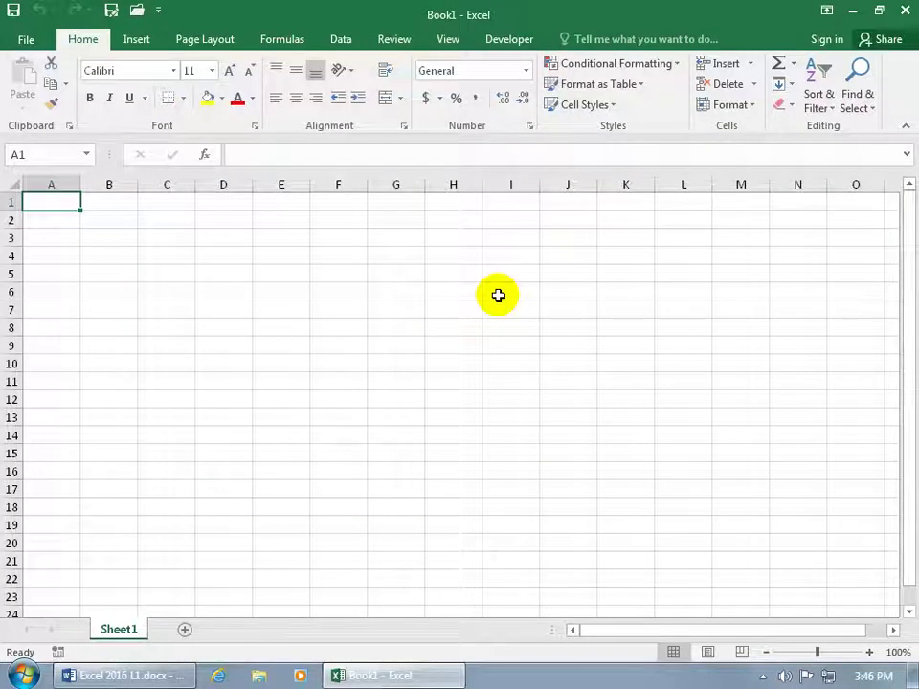
Step: Close Excel, start it again from the desktop, and create a blank workbook from the Start screen
click(900, 11)
double_click(35, 304)
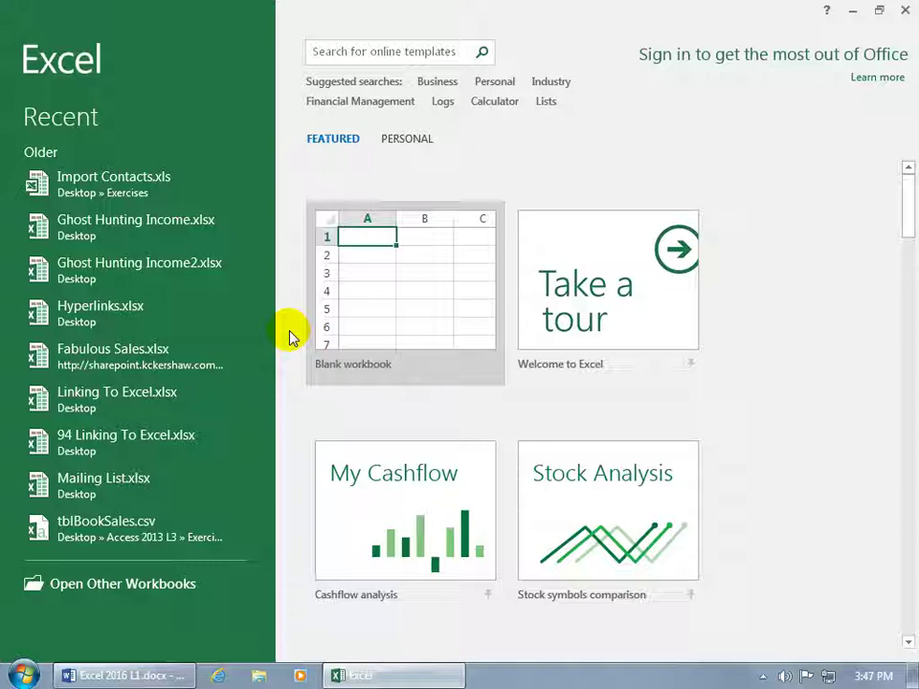
click(365, 301)
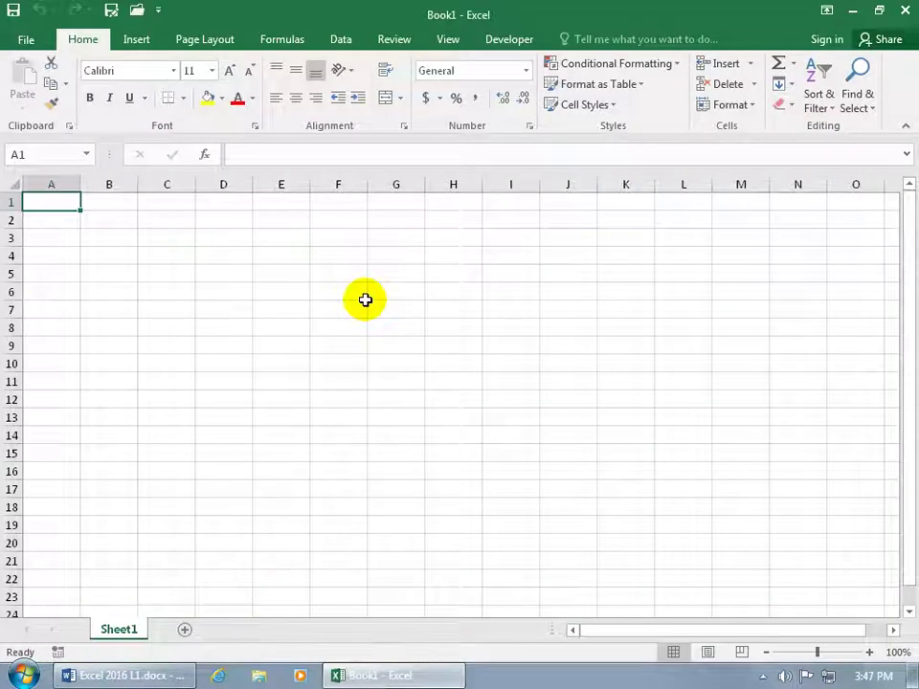
Step: Disable "Show the Start screen when this application starts" in the general options and apply the change
click(32, 39)
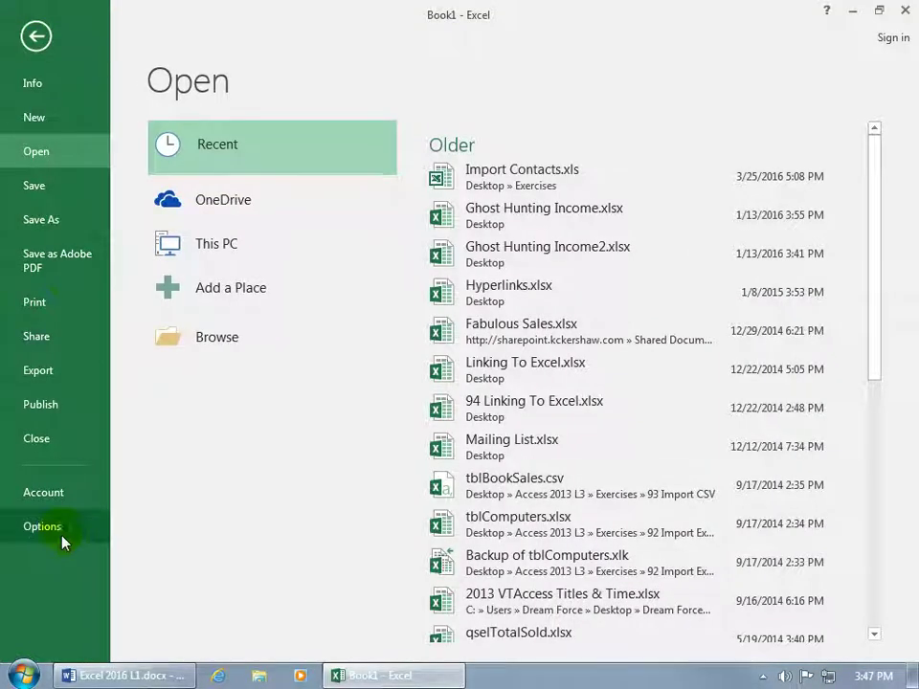
click(63, 536)
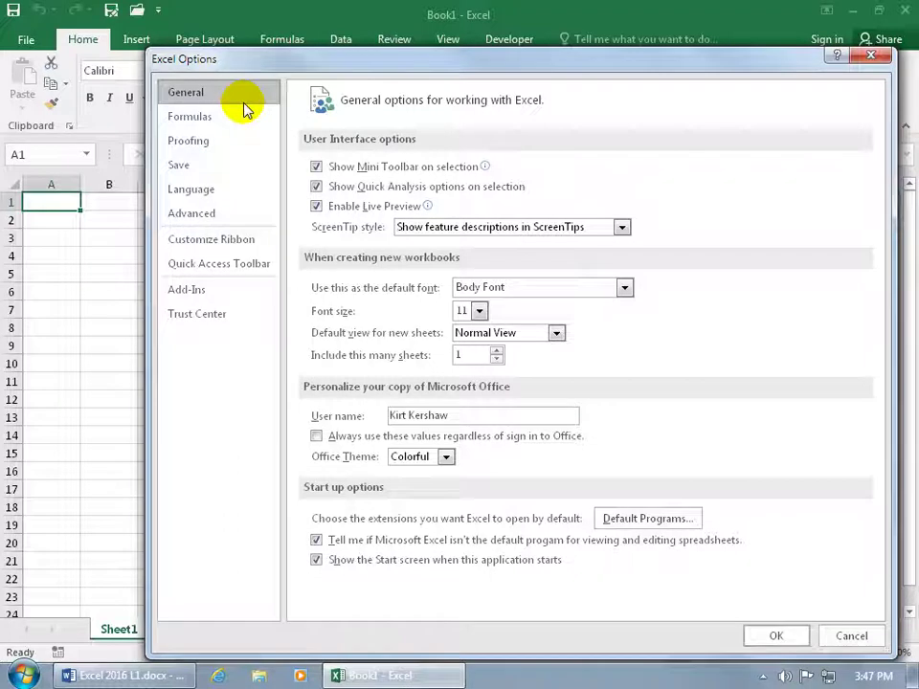
click(320, 564)
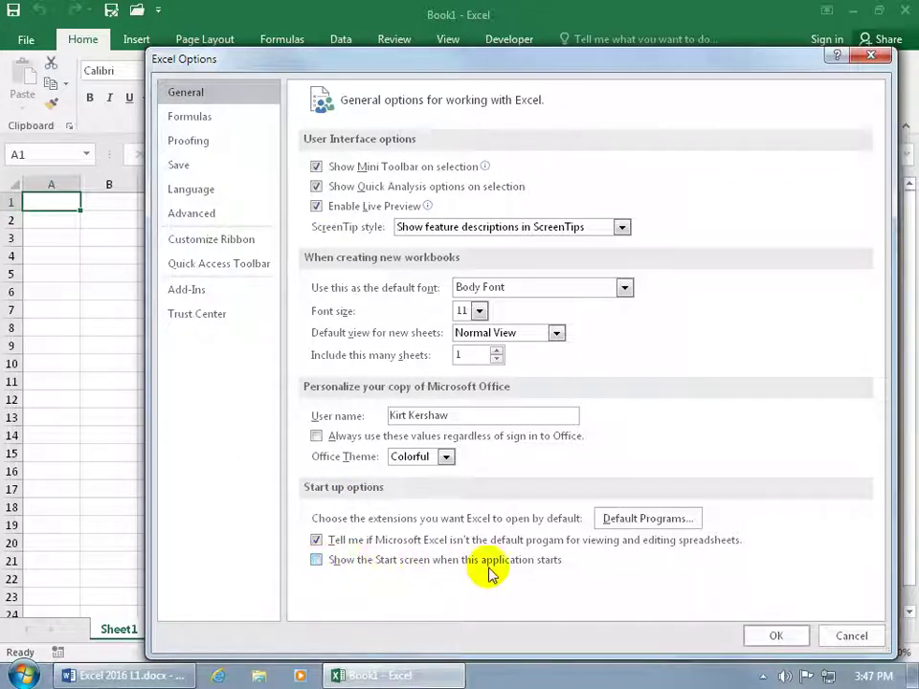
click(775, 636)
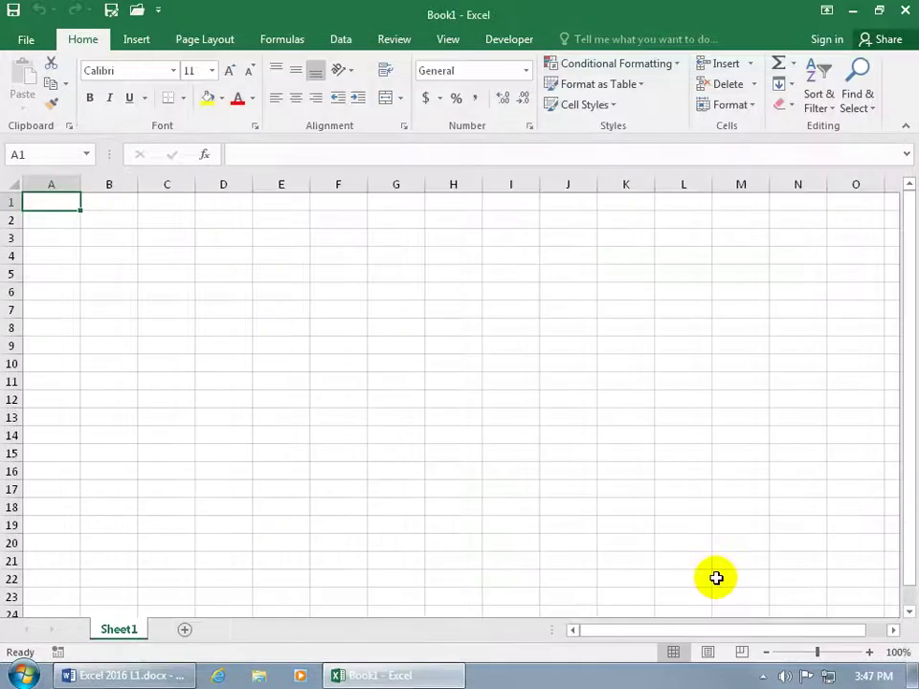
Step: Restart Excel from the desktop to check whether it opens directly into a blank workbook
click(902, 12)
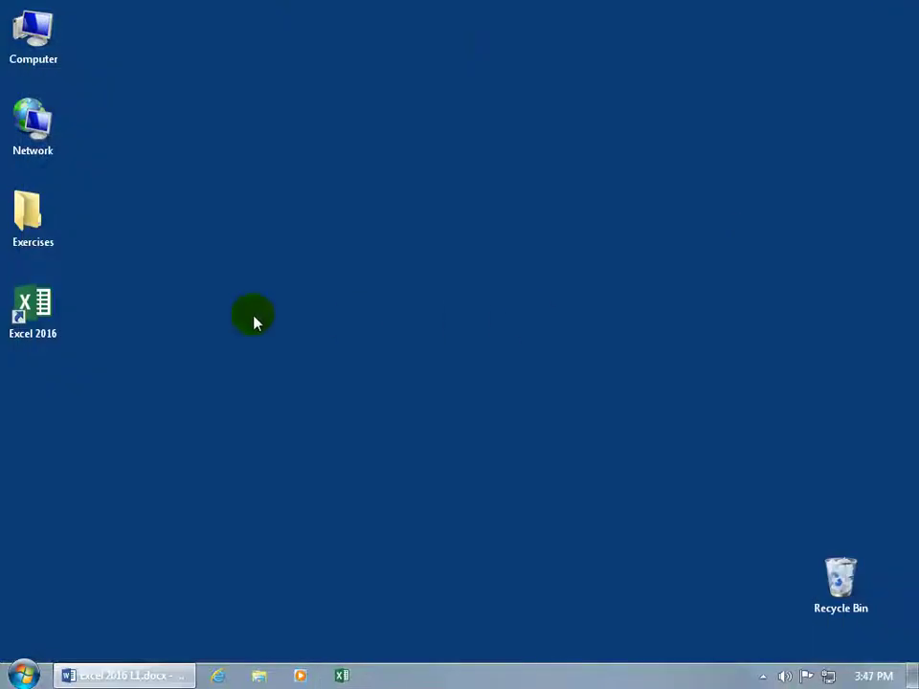
click(33, 314)
double_click(34, 314)
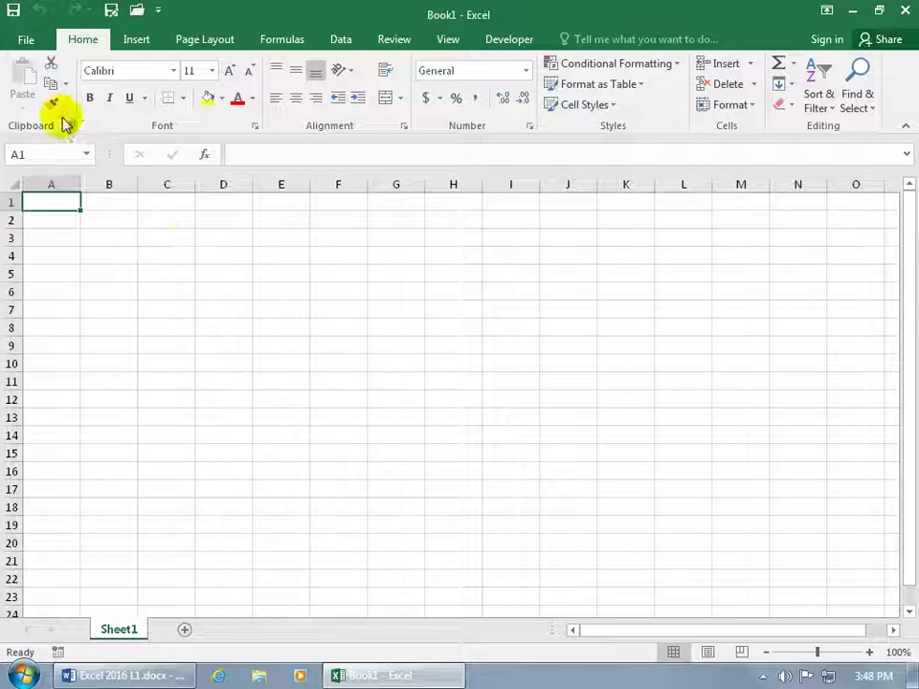
Step: Check where recent workbooks are listed, both inside Excel and in the taskbar's jump list, and return to the worksheet
click(29, 44)
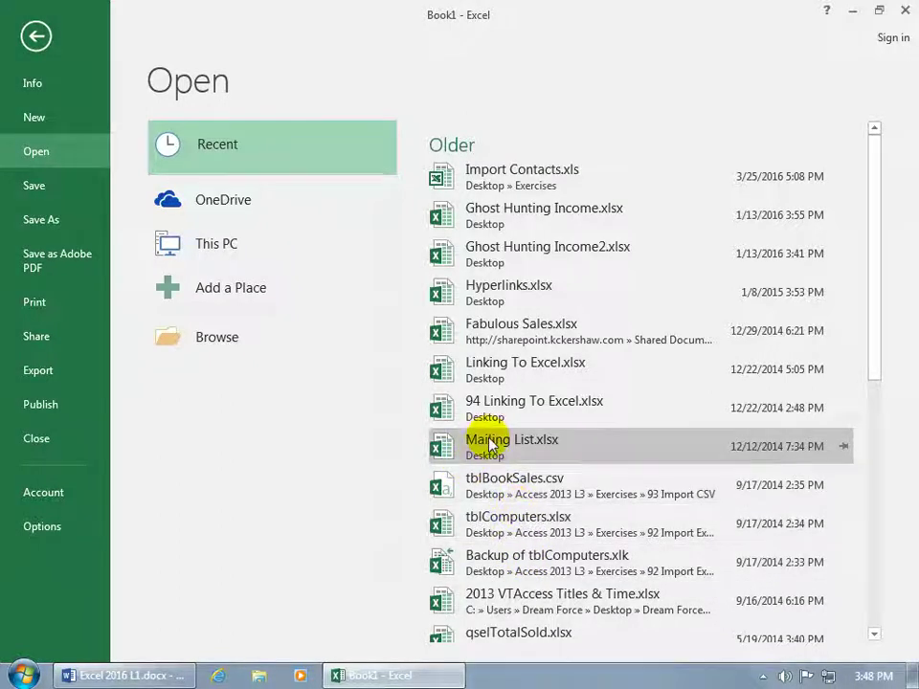
click(36, 36)
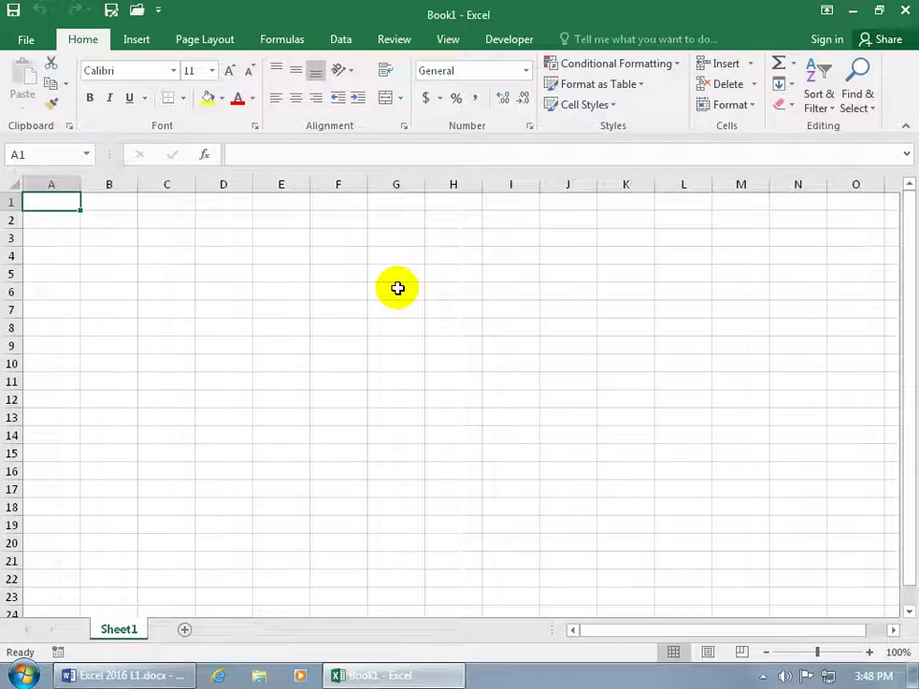
right_click(393, 676)
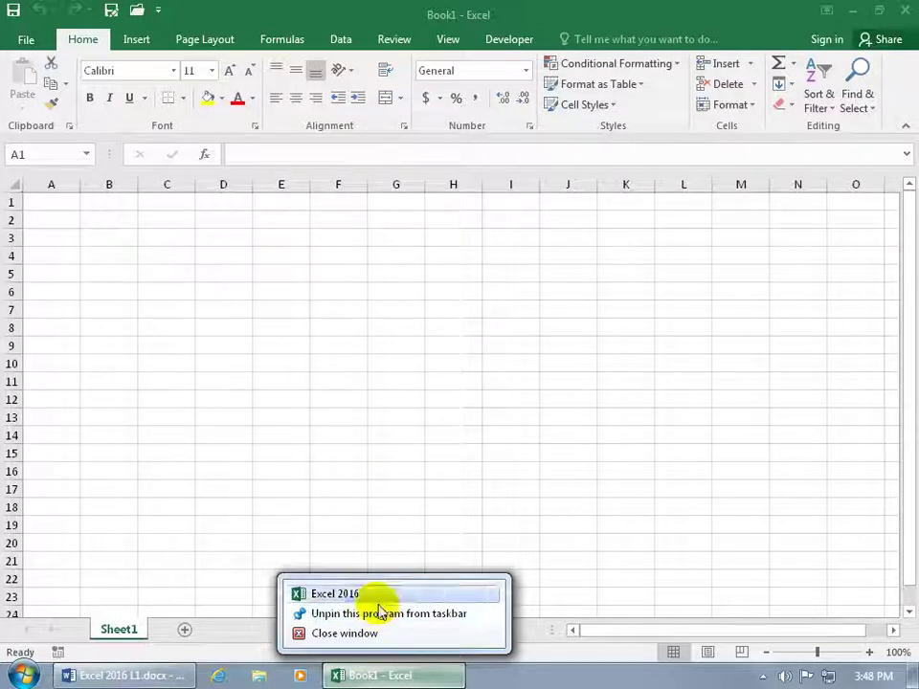
click(267, 334)
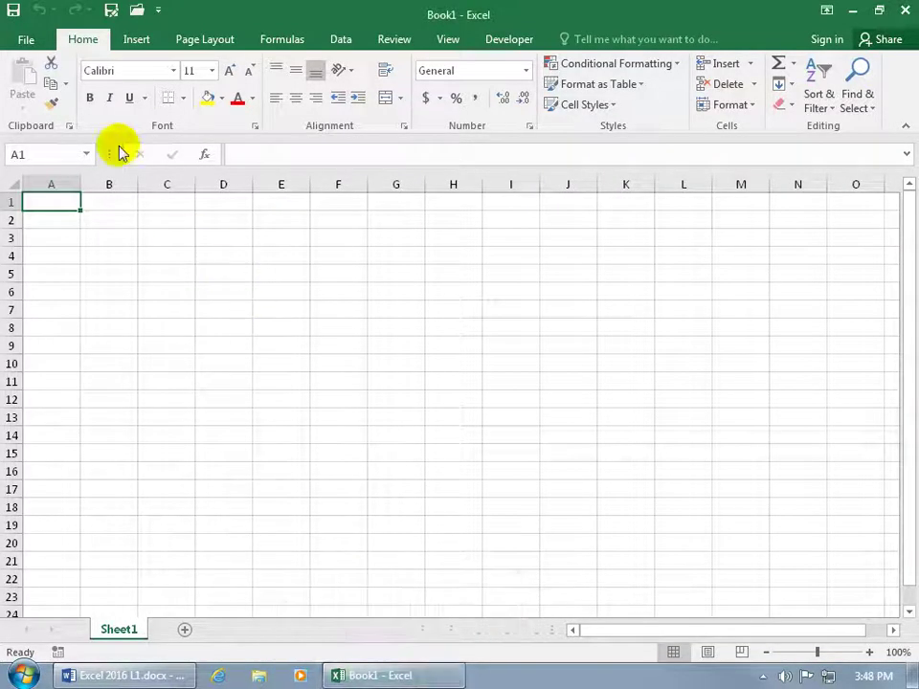
Step: Pin Import Contacts.xls in the recent workbooks list, unpin it again, and return to the worksheet
click(34, 44)
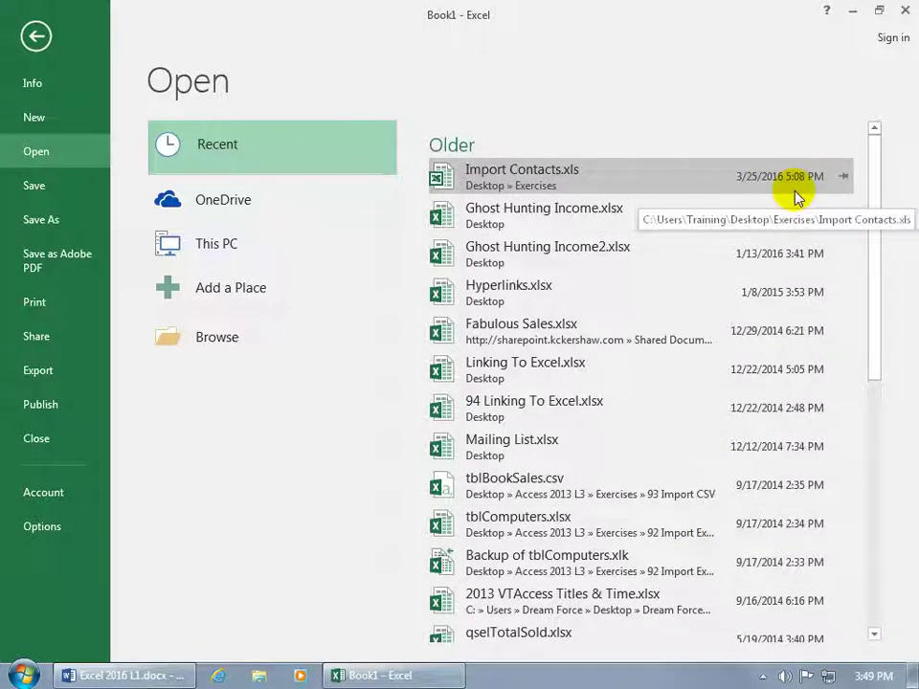
click(844, 178)
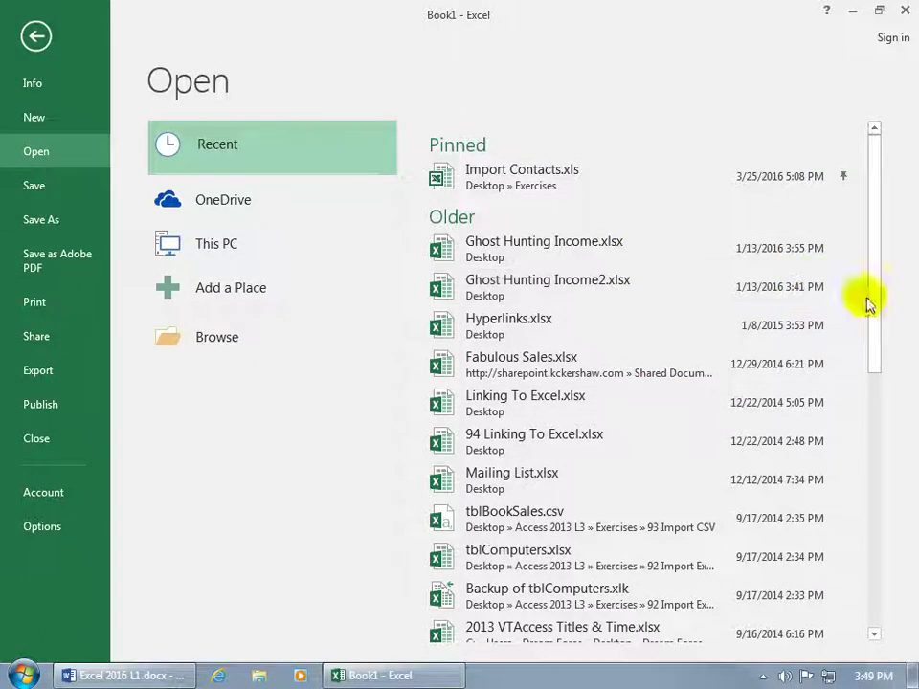
drag(871, 316, 878, 207)
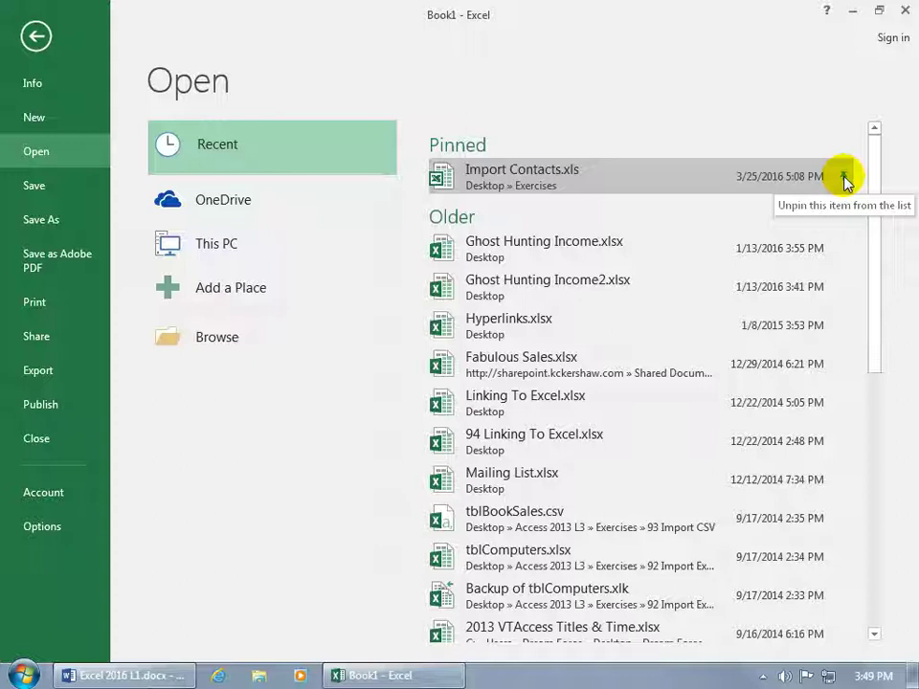
click(844, 178)
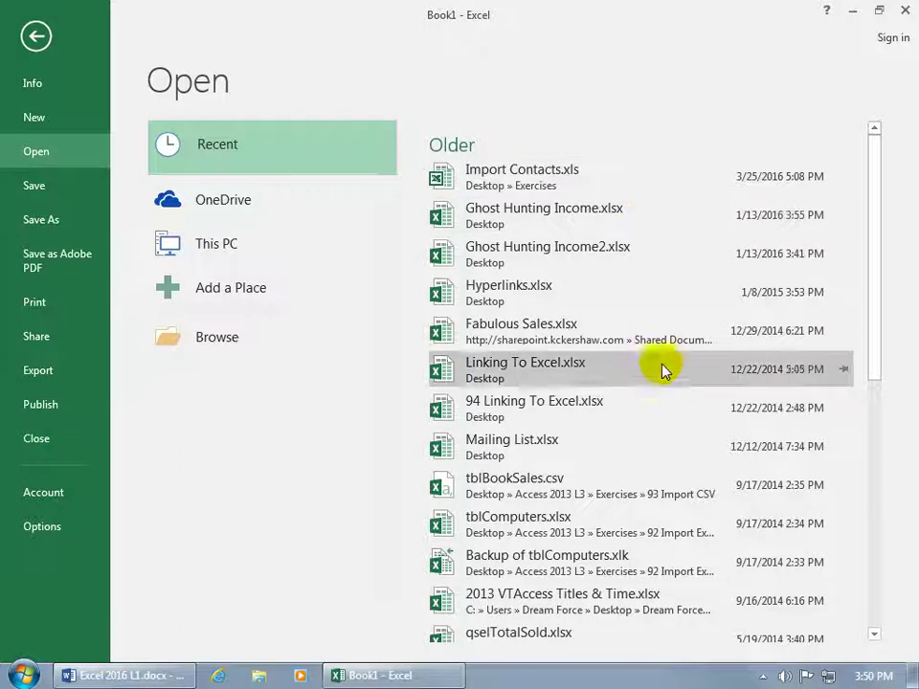
click(39, 37)
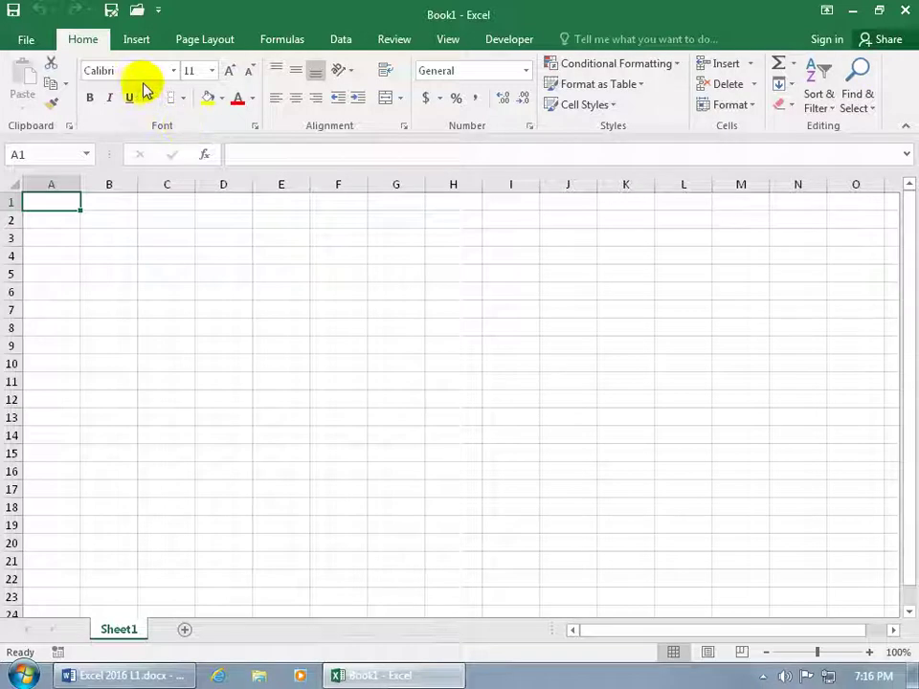
Step: Apply the ABSALOM font to cell J7 and select cell G6 to compare its font
click(330, 362)
click(545, 313)
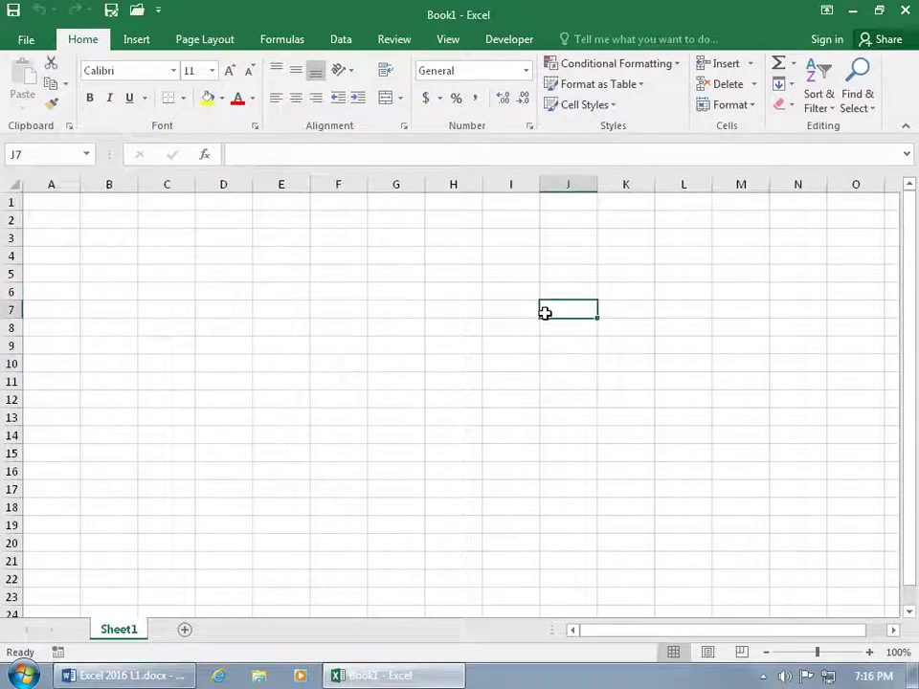
click(174, 71)
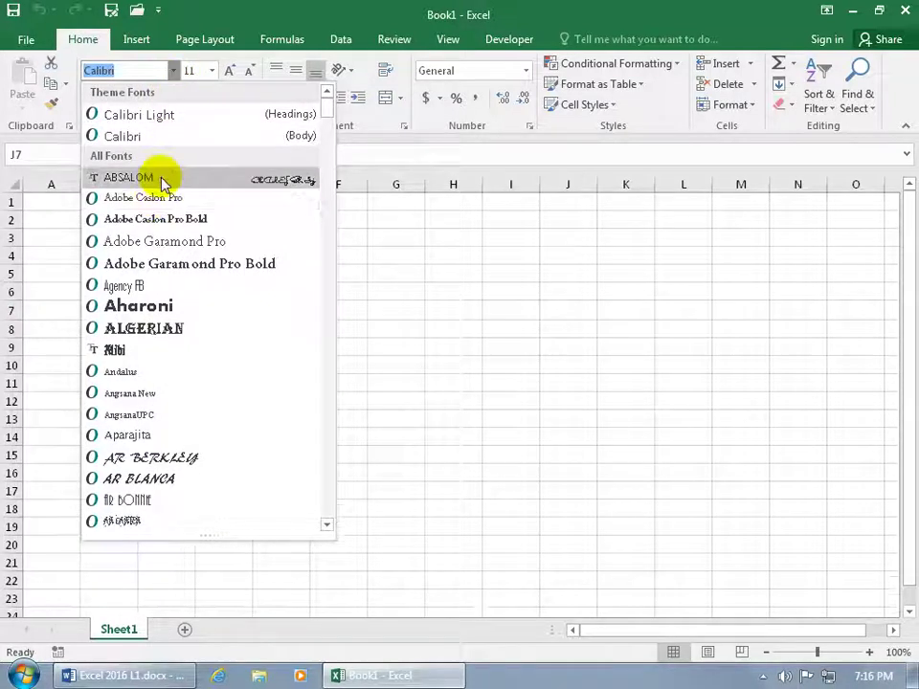
click(163, 180)
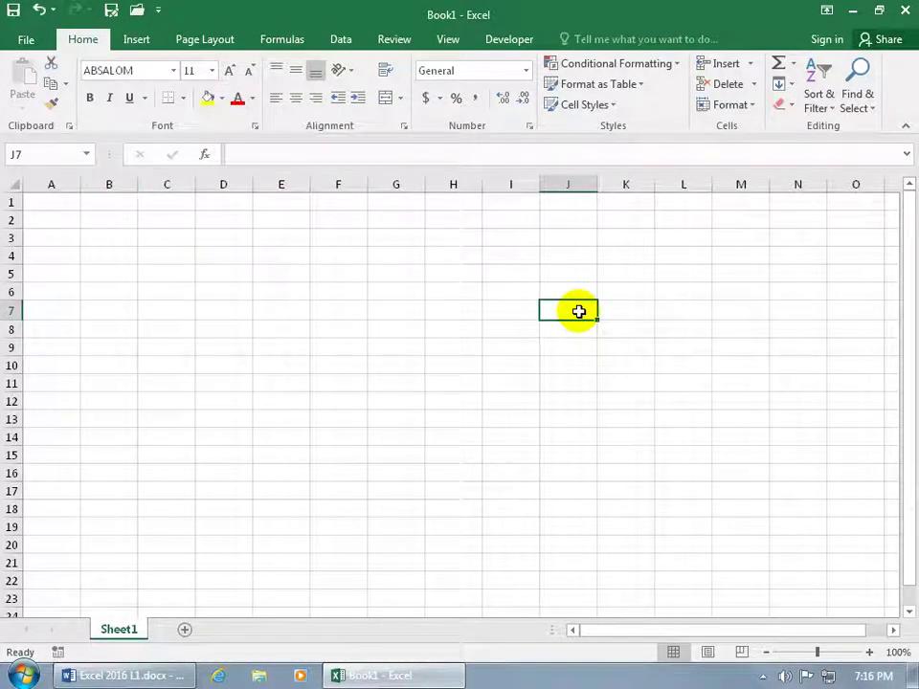
click(395, 291)
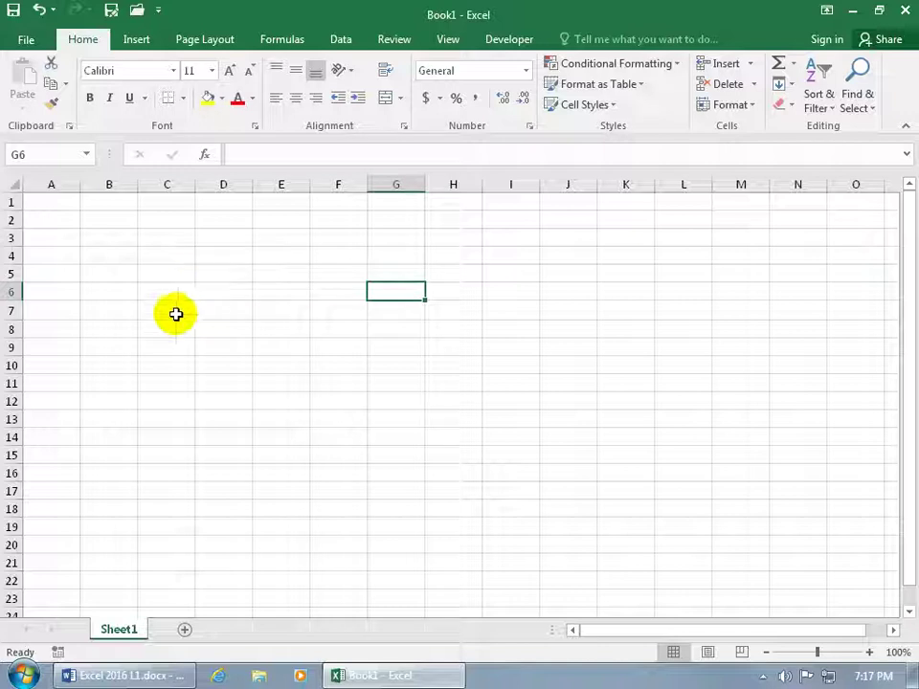
Step: Set the default font for new workbooks to Arial, size 10, in the general options and acknowledge the restart notice
click(27, 43)
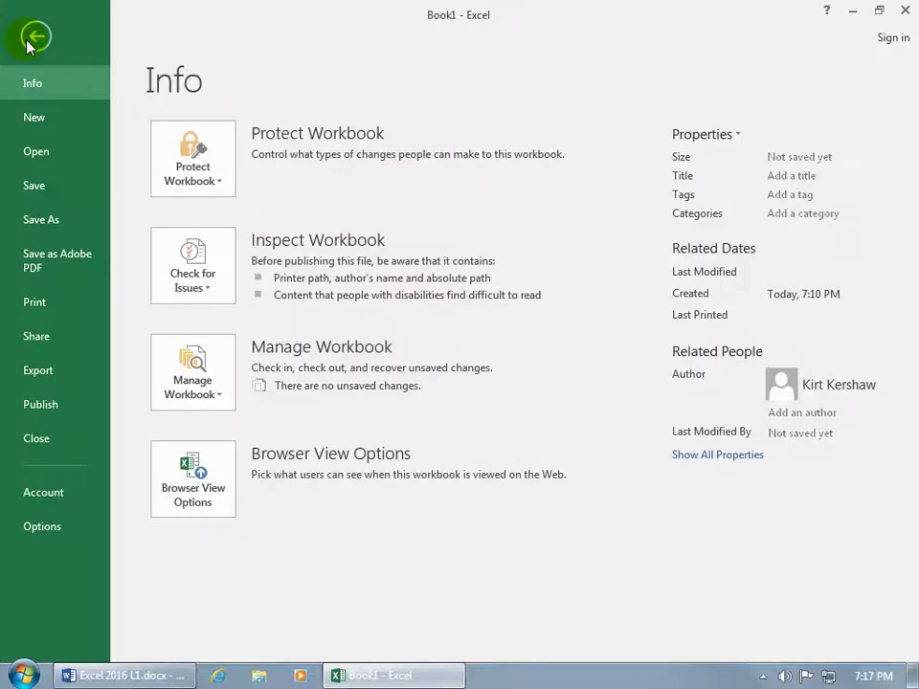
click(50, 538)
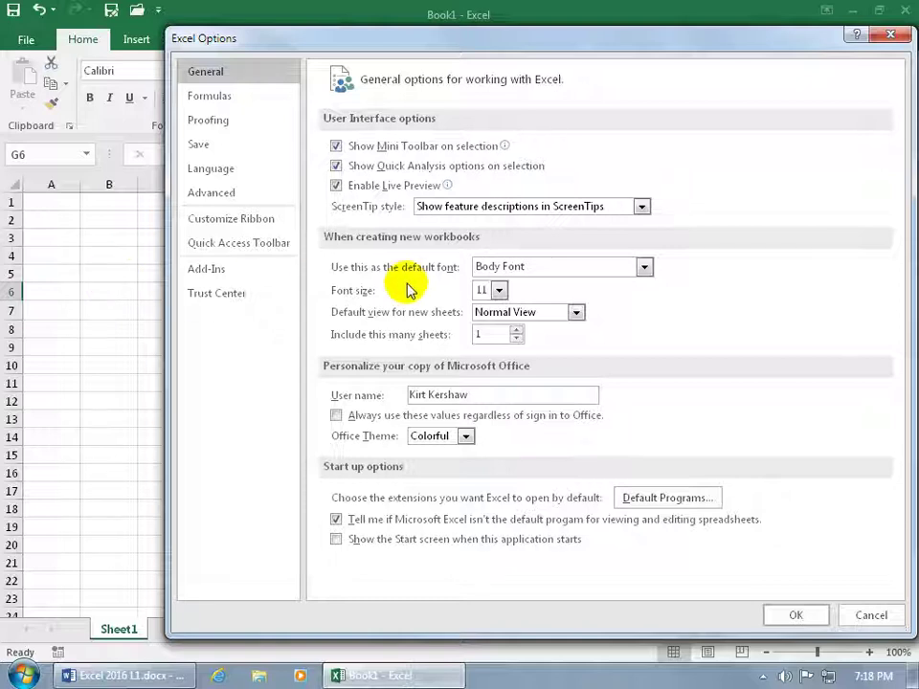
click(644, 268)
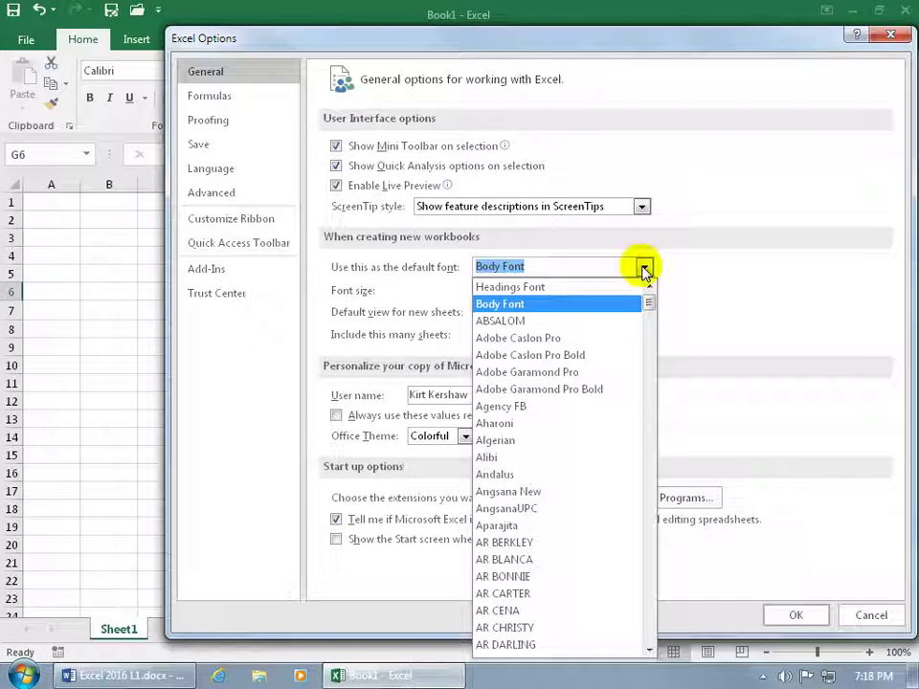
text(ari)
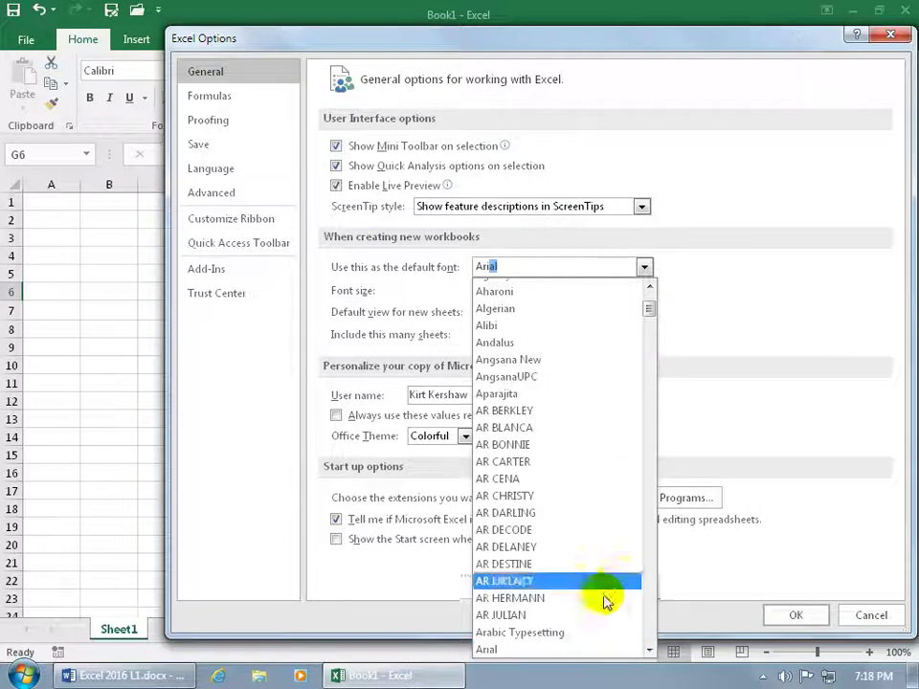
click(585, 651)
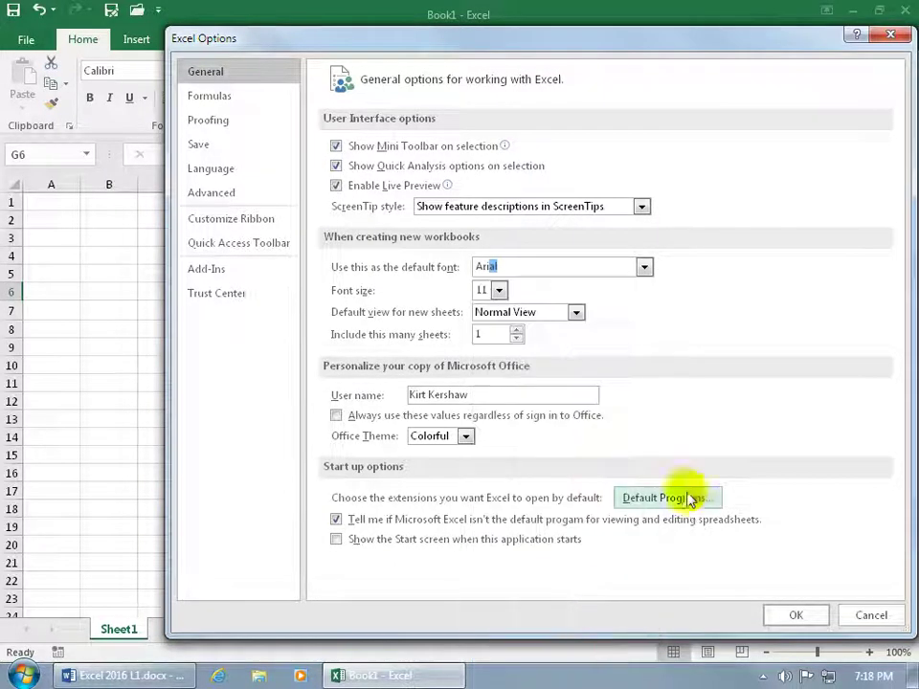
click(499, 290)
click(497, 341)
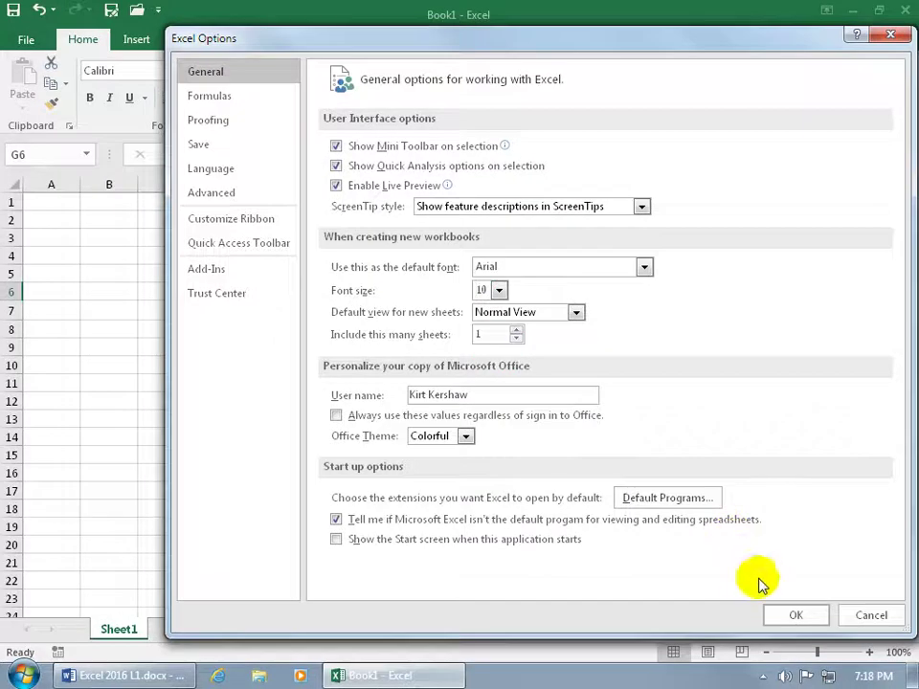
click(793, 614)
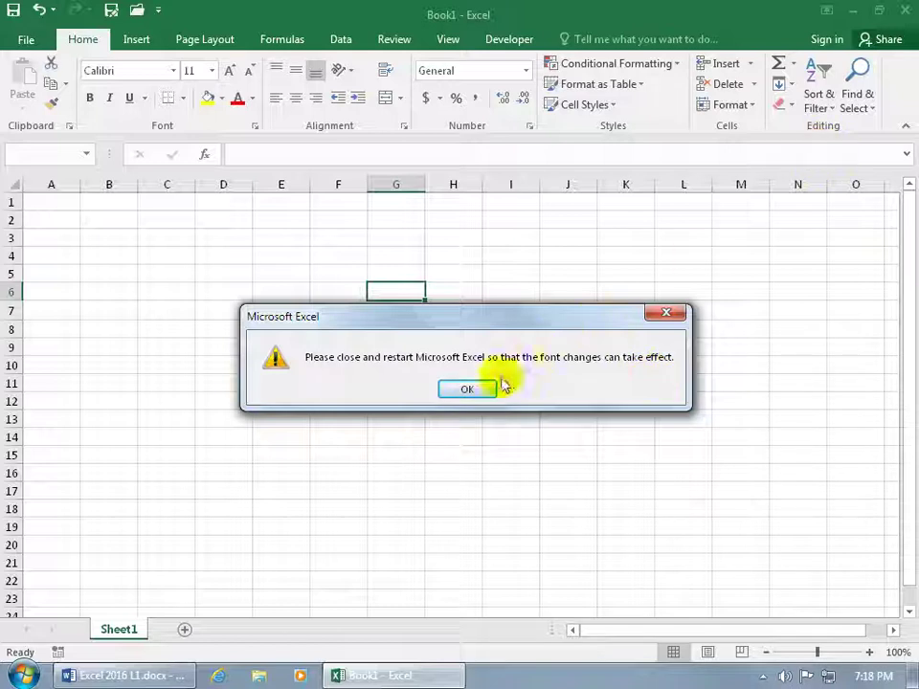
click(468, 388)
Step: Close Excel without saving Book1 and restart it with a new blank workbook
click(904, 9)
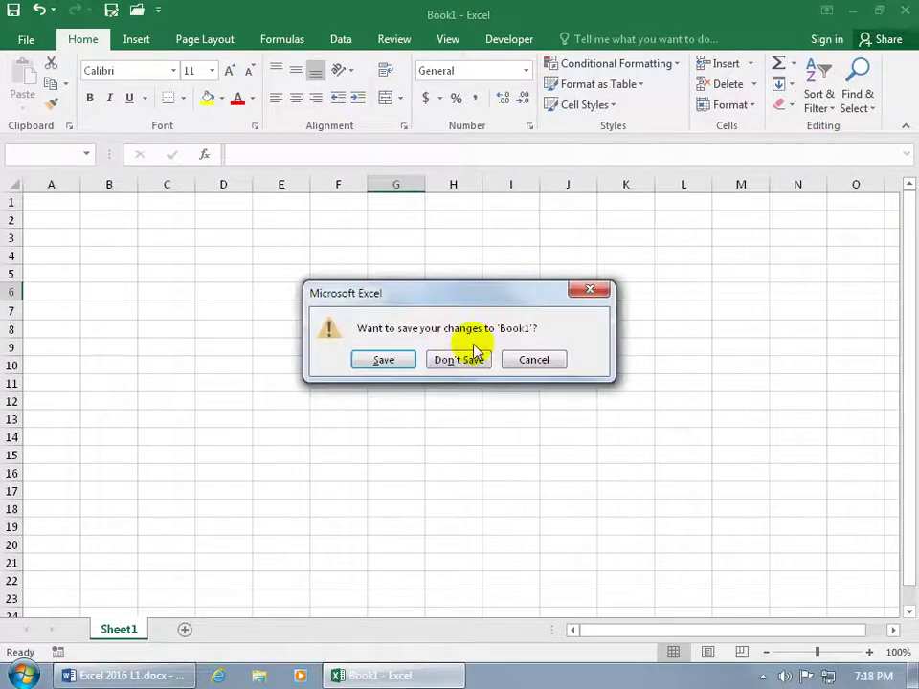
click(460, 360)
double_click(40, 303)
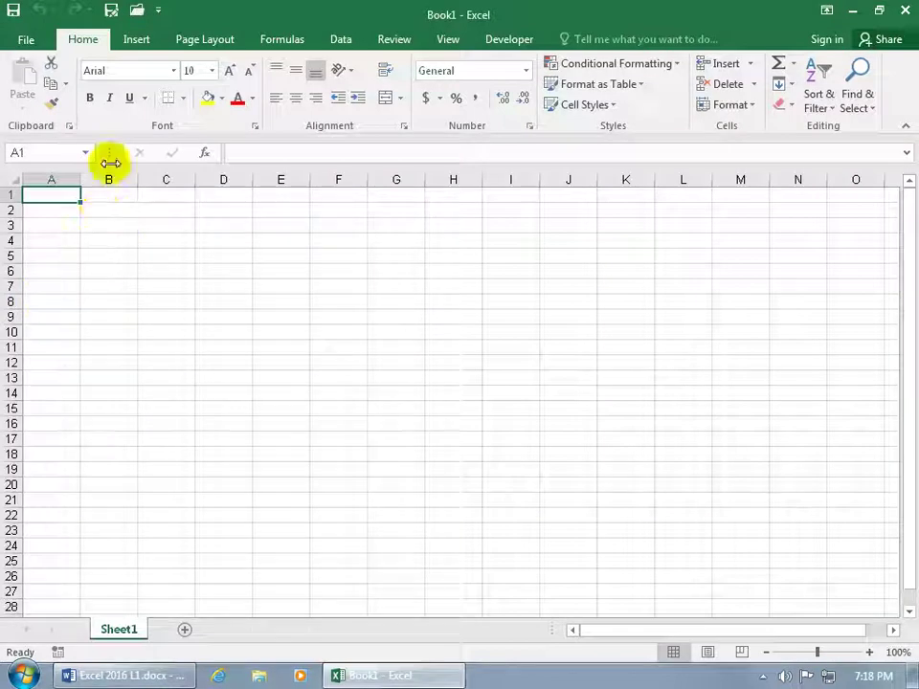
Step: Check the heading and body theme fonts in the font list for cell A1, leaving its font as it is
click(174, 73)
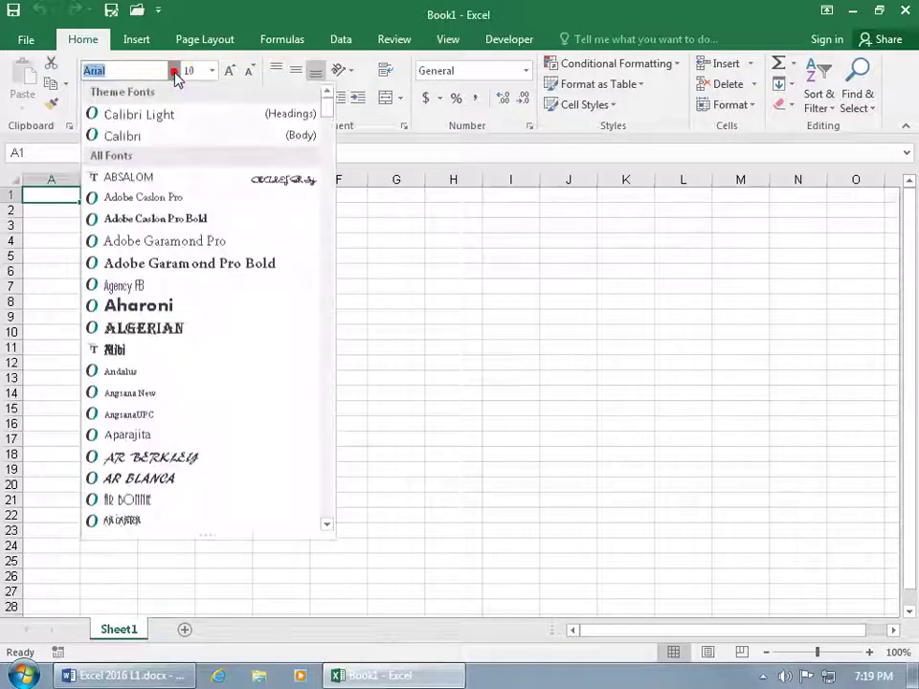
click(326, 105)
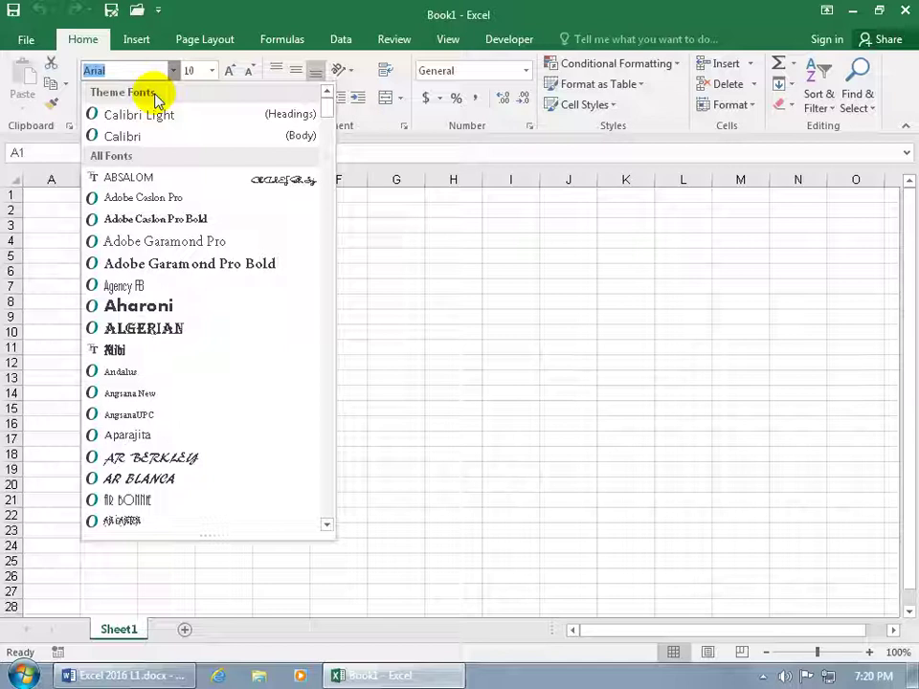
click(499, 320)
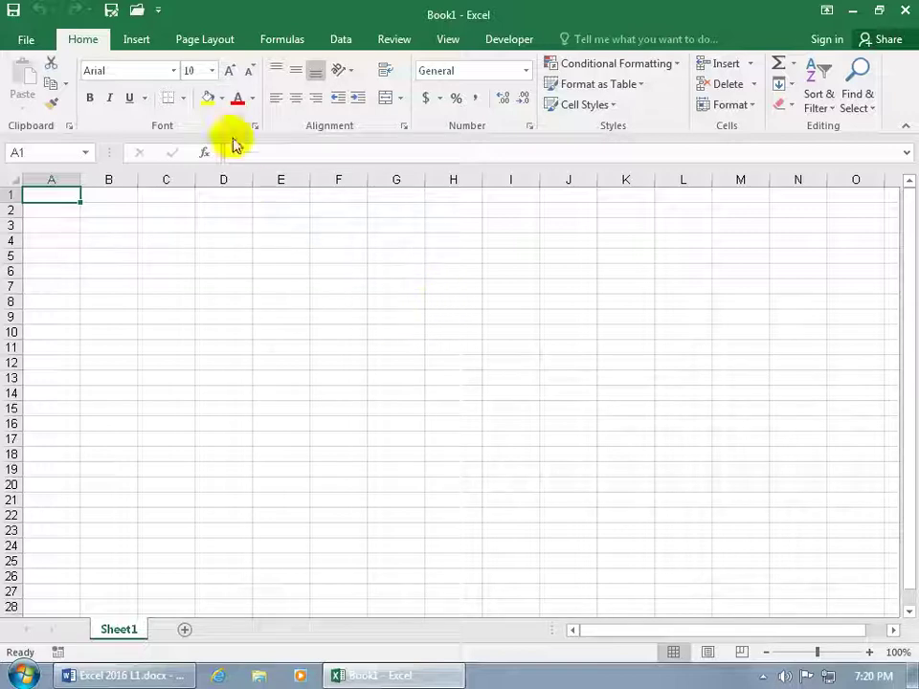
Step: Change the workbook's theme fonts to the Office 2007 - 2010 set
click(217, 42)
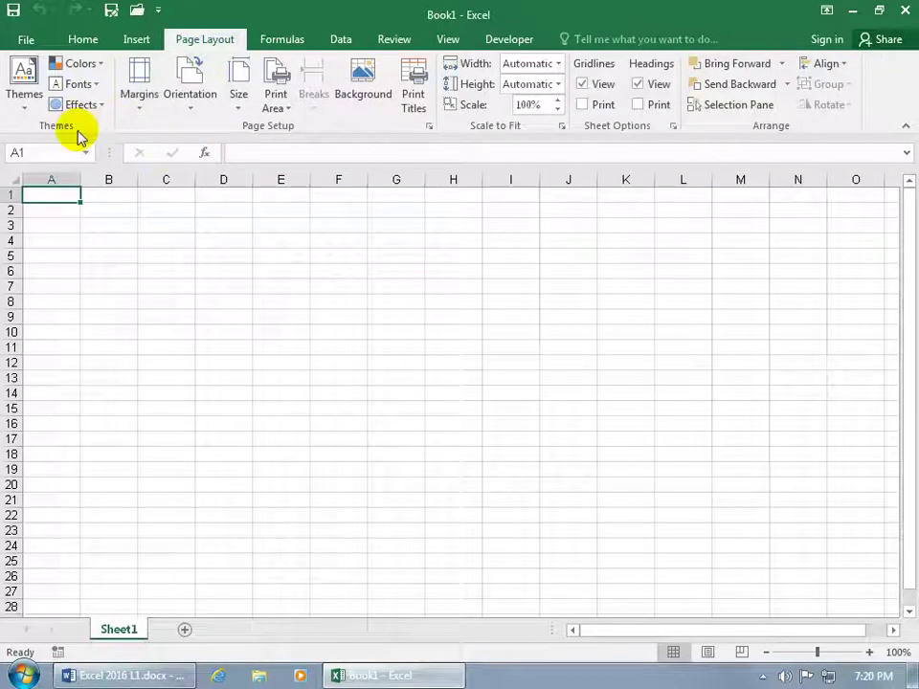
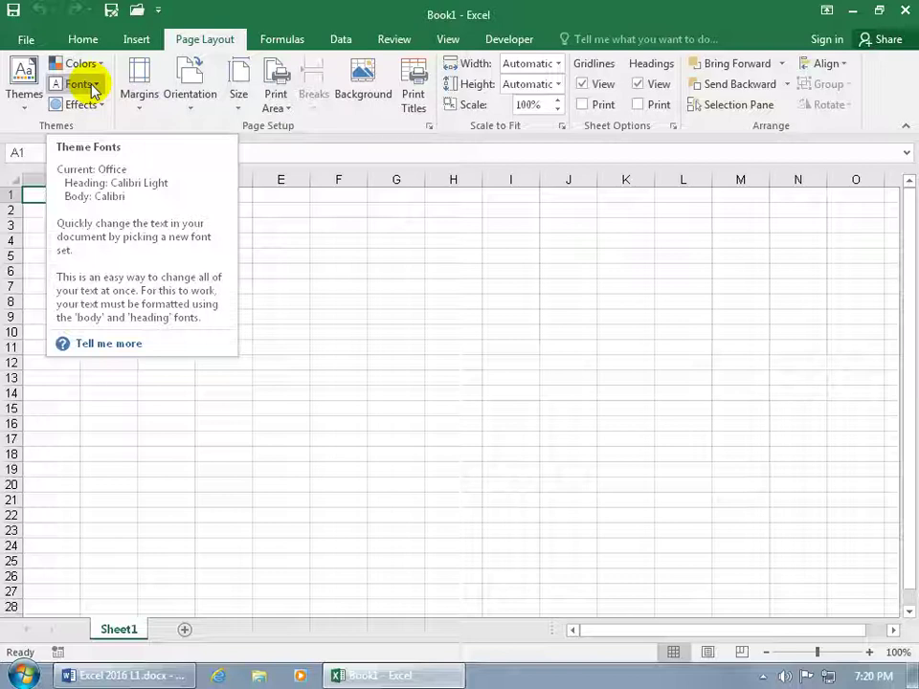
click(93, 89)
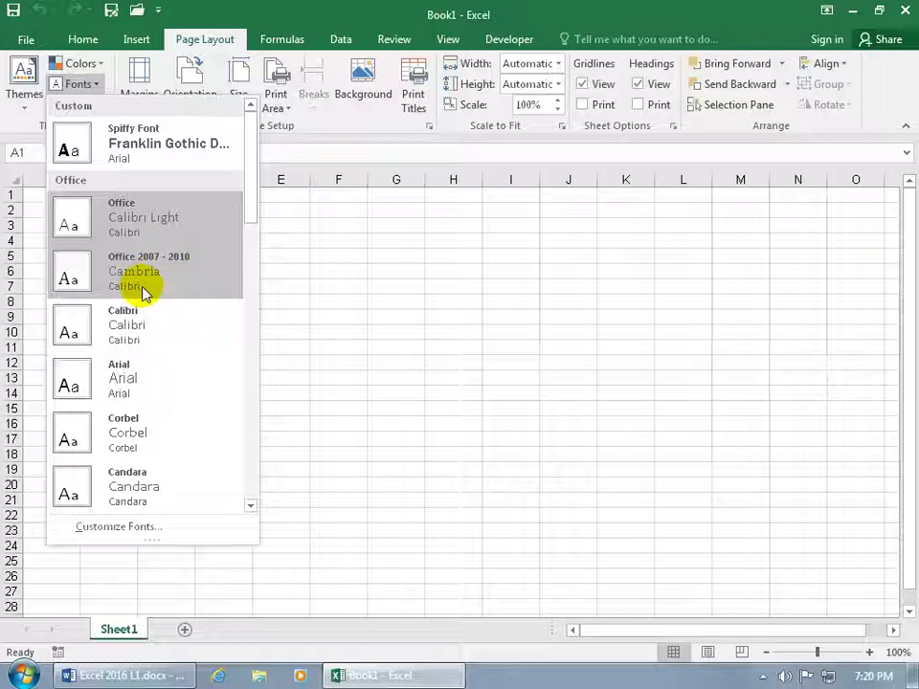
click(141, 283)
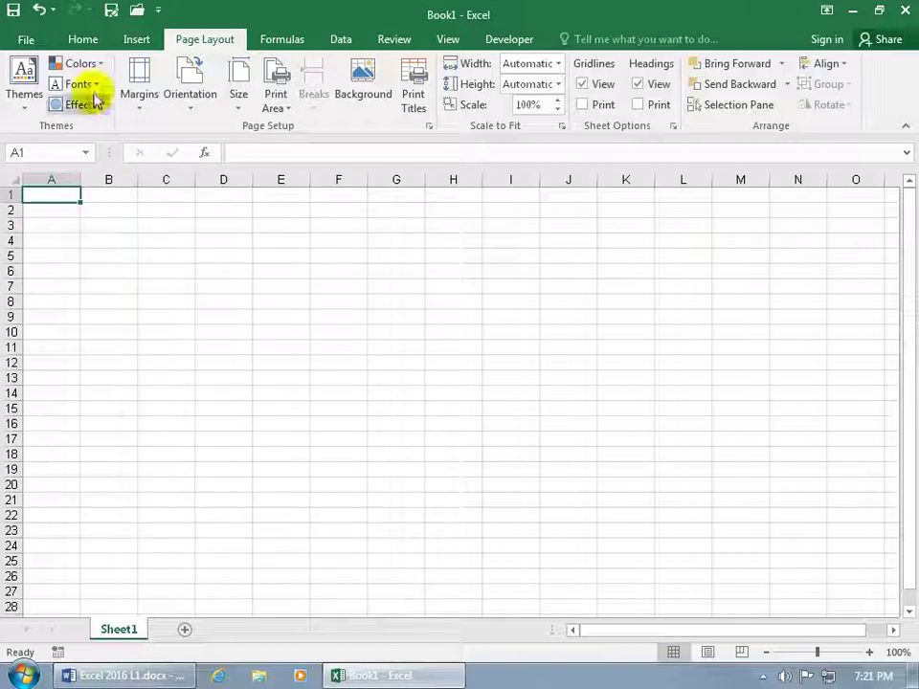
Step: Apply the body theme font, Calibri (Body), to cell A1
click(86, 37)
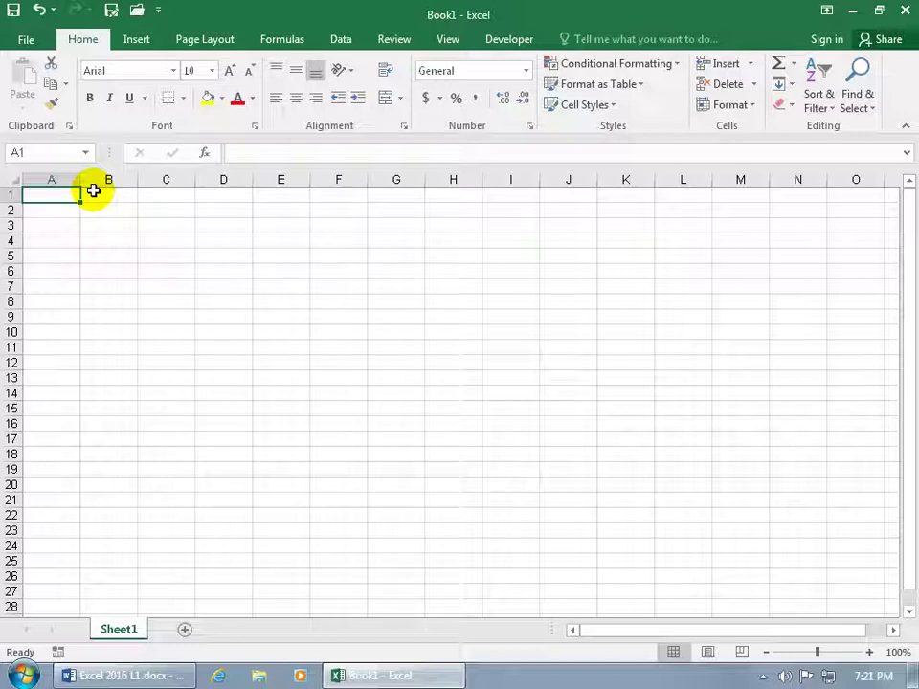
click(173, 70)
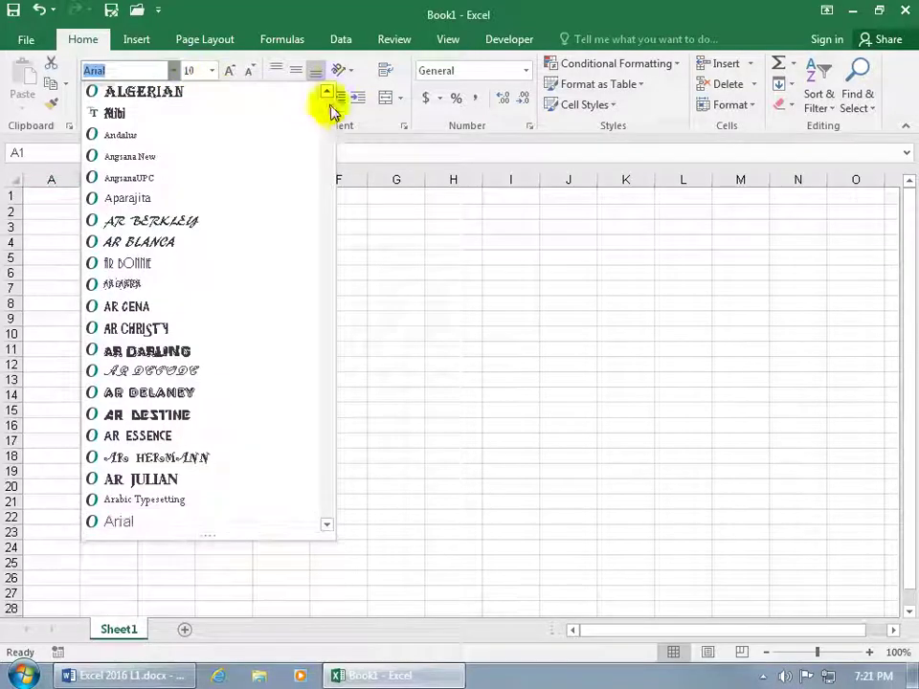
scroll(329, 95, up, 5)
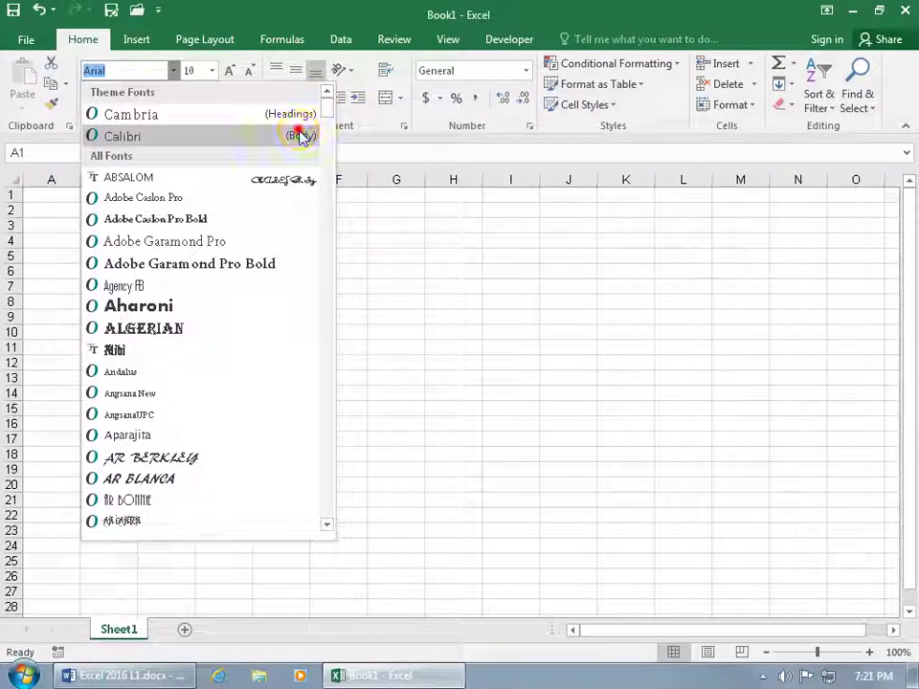
click(300, 137)
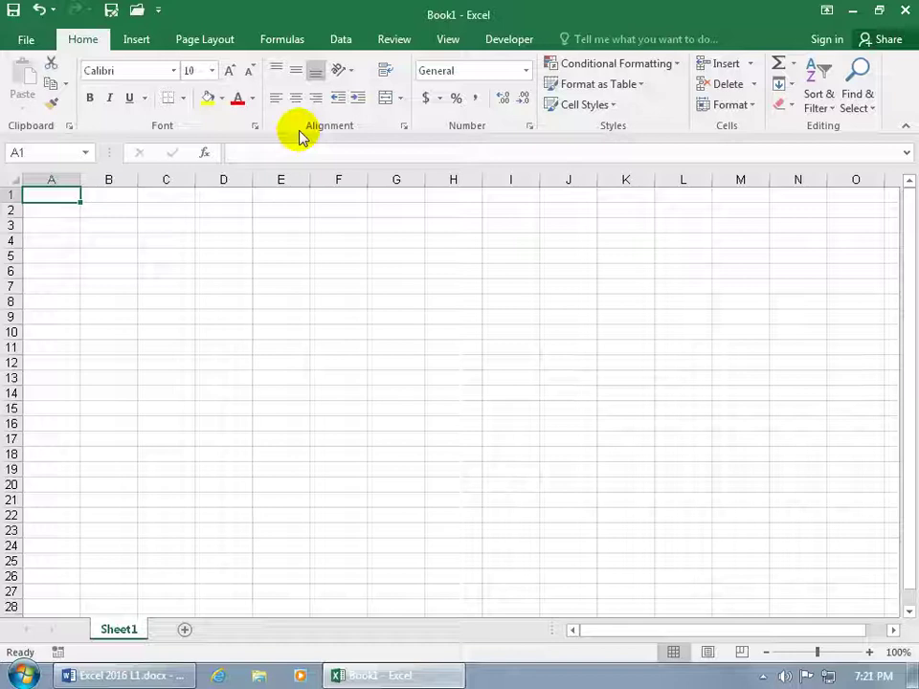
Step: Change the workbook's theme fonts to the Corbel set and check the font of cell A1
click(216, 40)
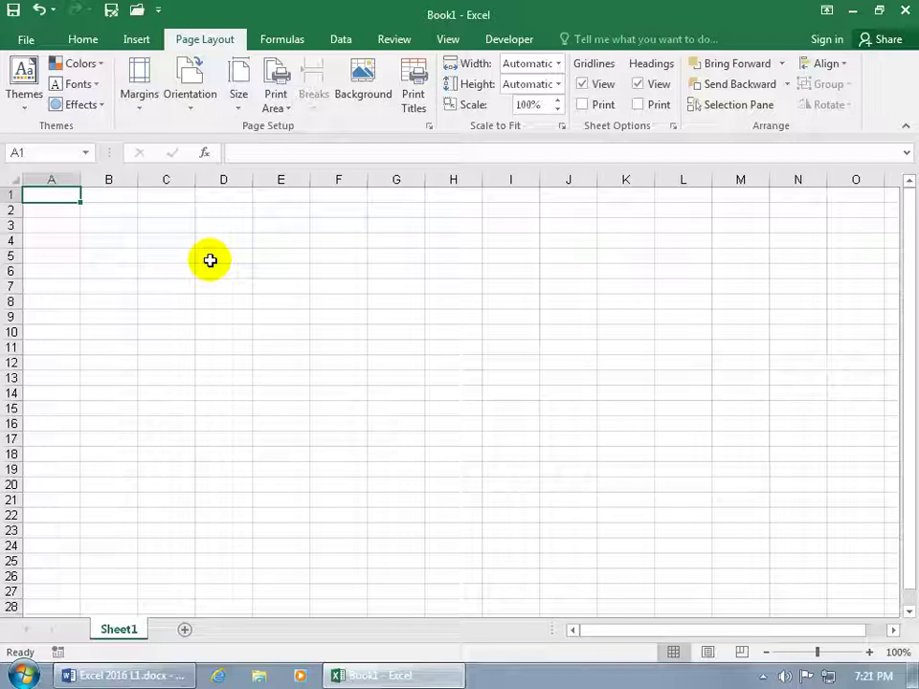
click(78, 85)
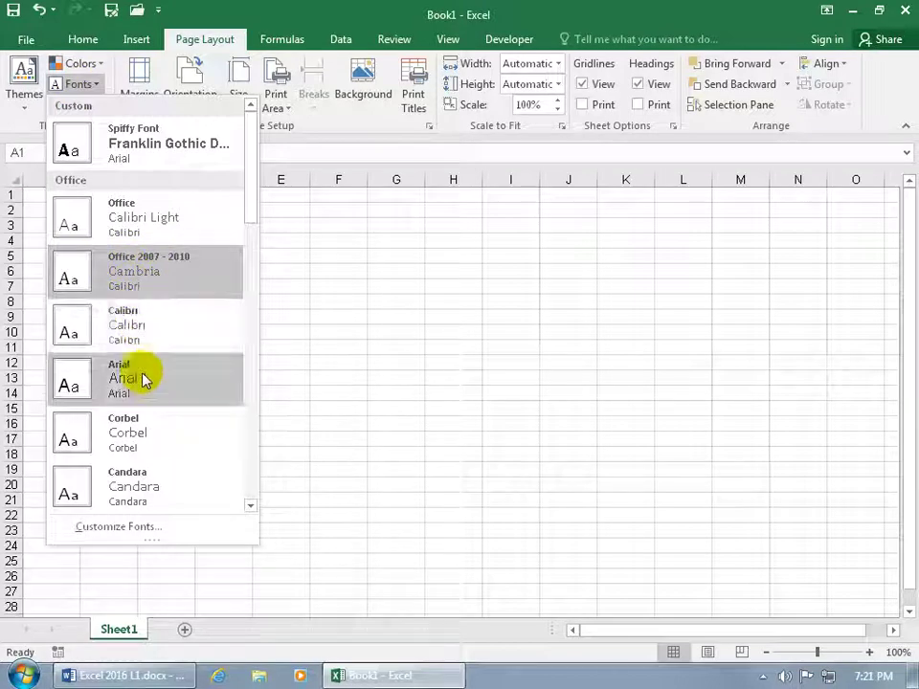
click(142, 420)
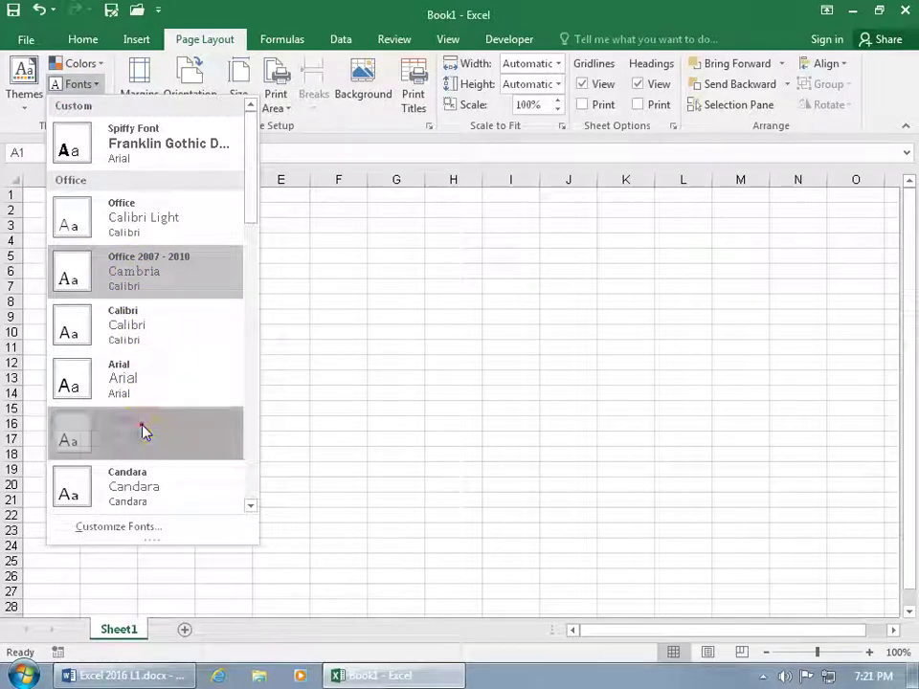
click(88, 40)
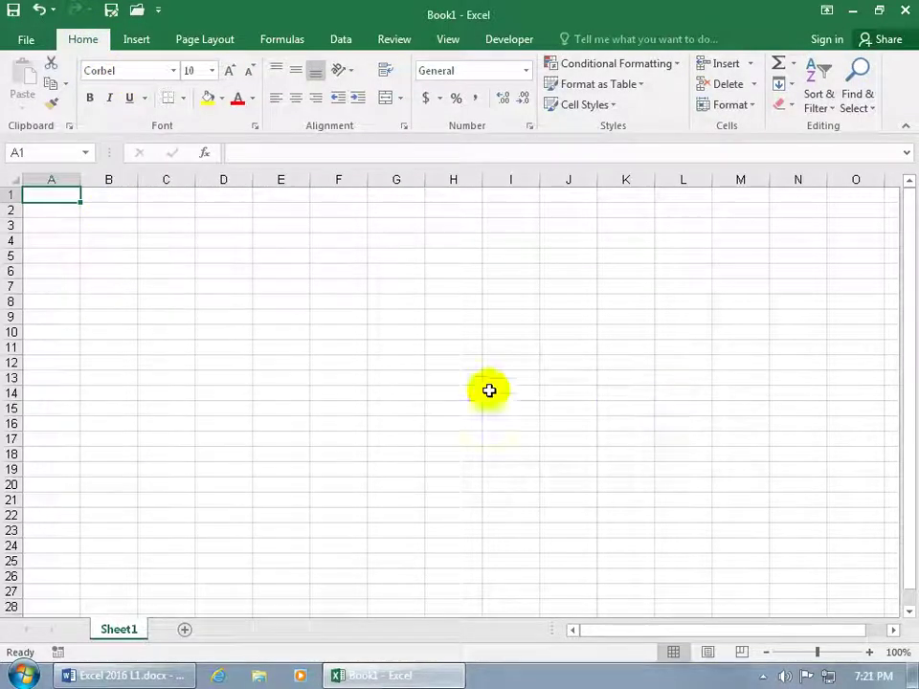
Step: Select A2:I14 and extend to the whole sheet, then compare its font with the current theme fonts without changing it
drag(79, 217, 515, 402)
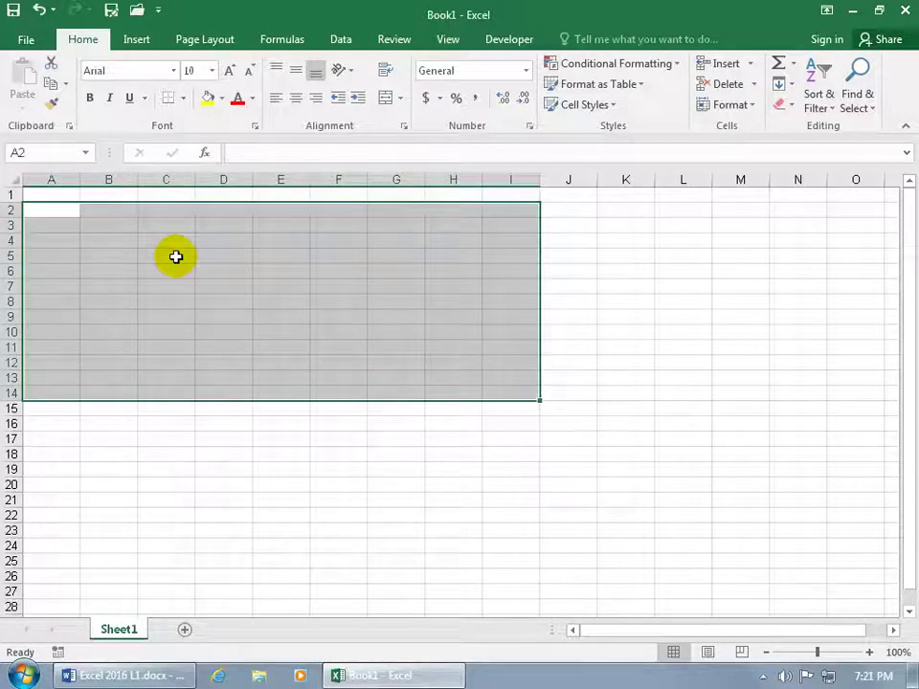
key(ctrl+a)
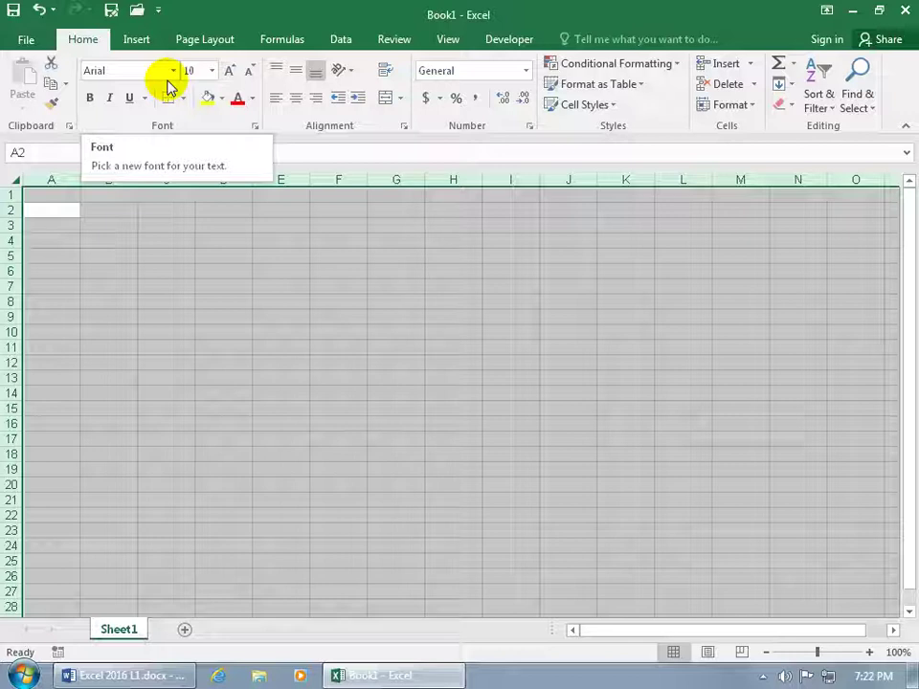
click(204, 42)
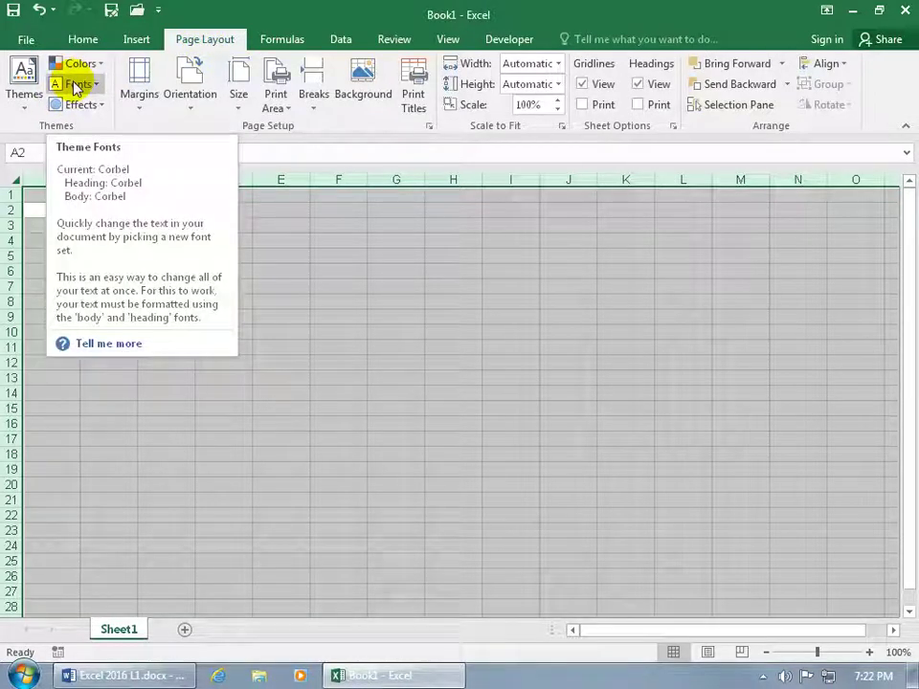
click(83, 41)
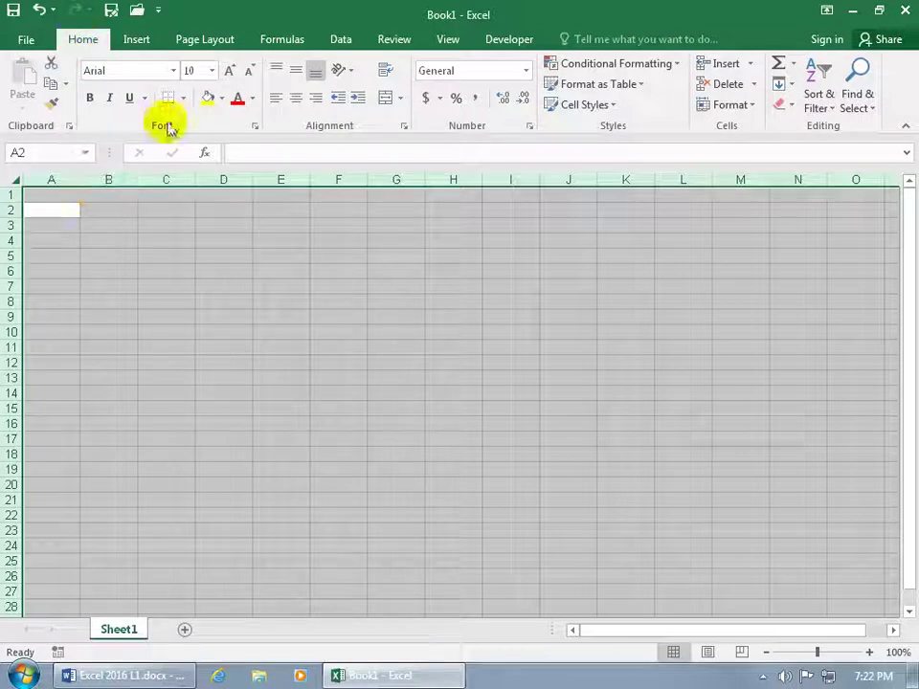
click(175, 70)
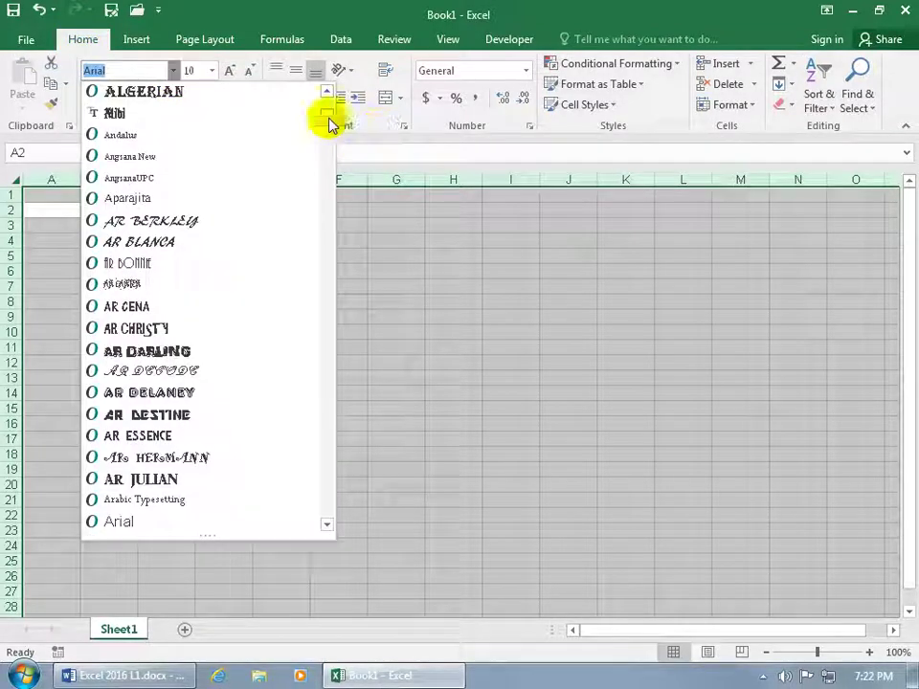
drag(329, 116, 331, 99)
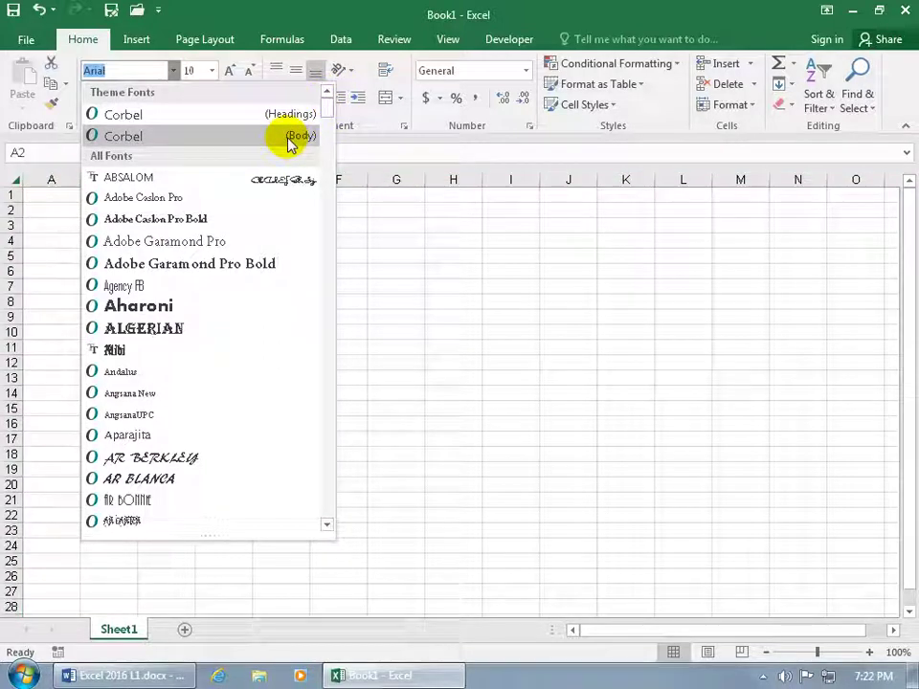
click(393, 257)
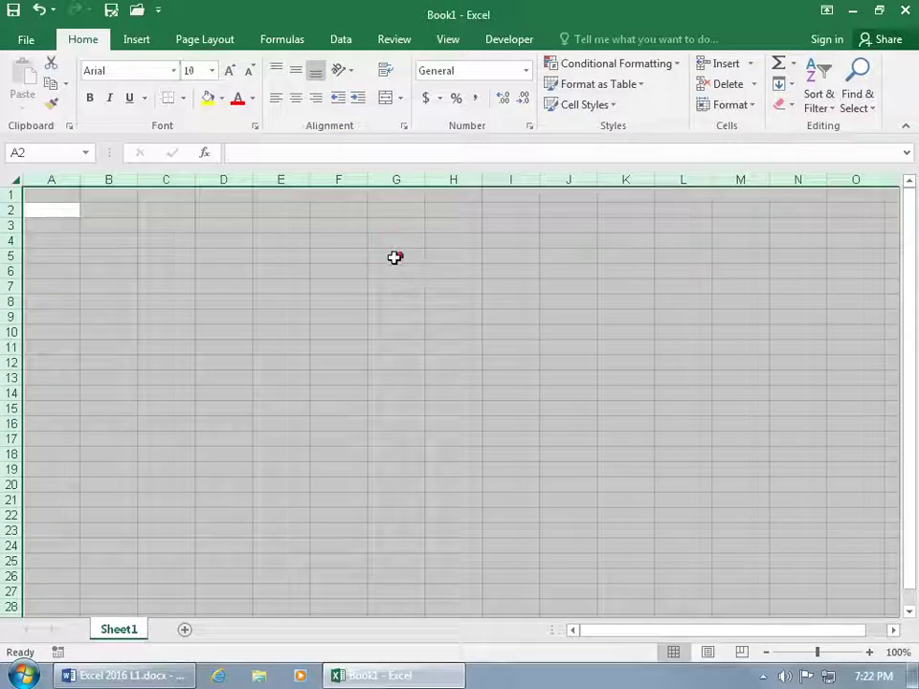
Step: Select the range G5:H9 and review the theme fonts available for it without applying one
drag(394, 257, 476, 312)
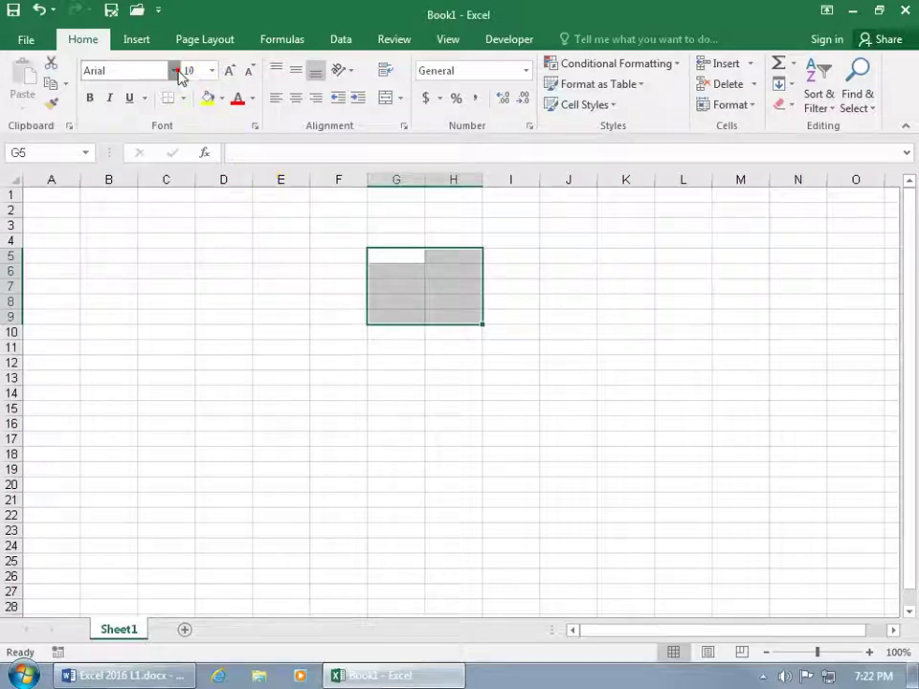
click(176, 71)
drag(330, 117, 329, 111)
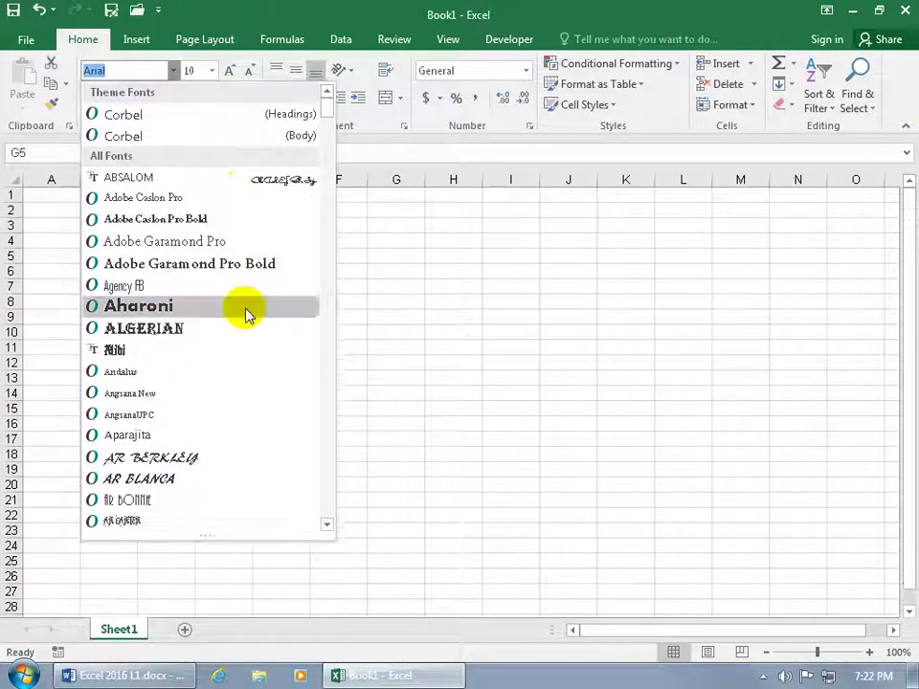
click(447, 304)
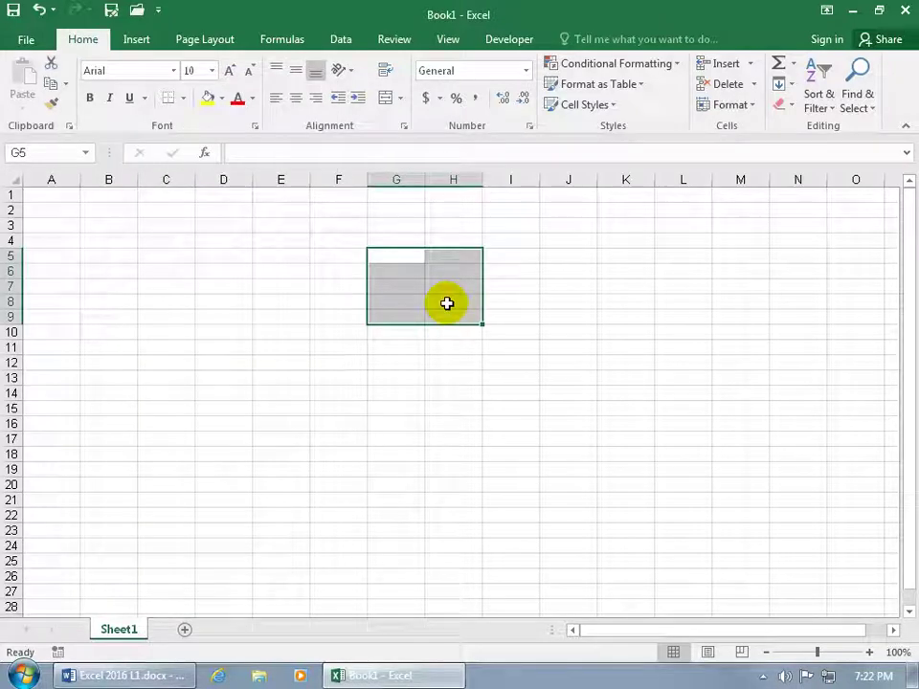